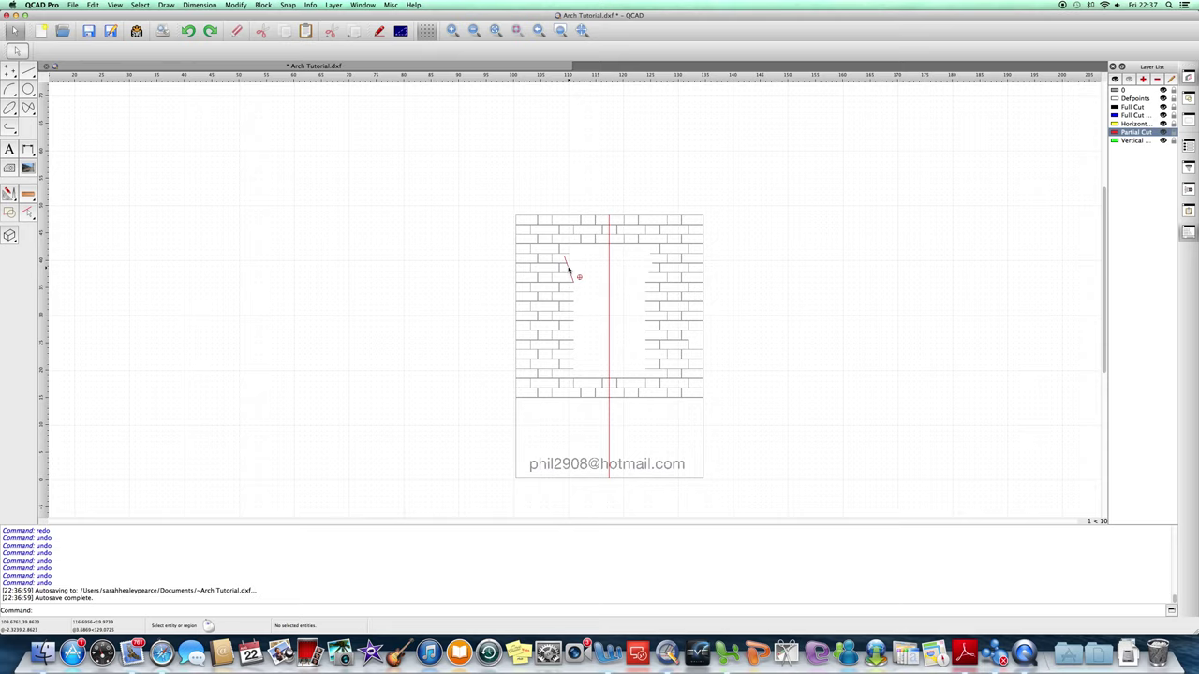
Lengthen the short diagonal Partial Cut line by 100 so it runs down past the window opening
{"action": "left_click", "coordinate": [566, 270]}
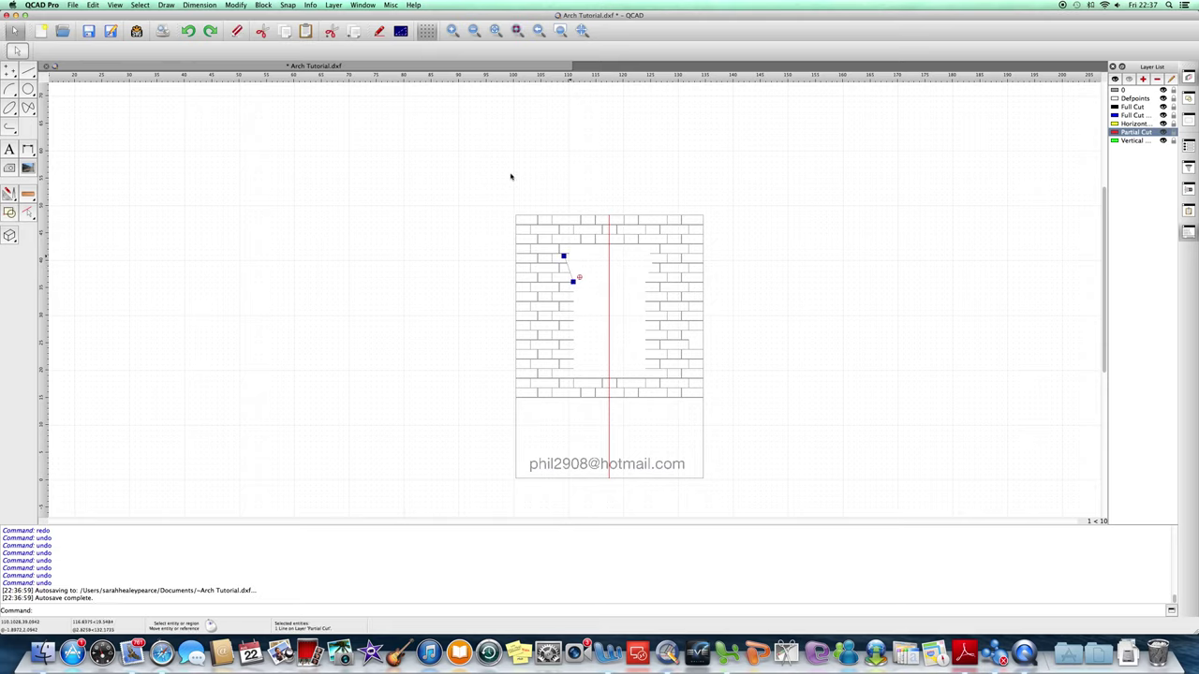
{"action": "left_click", "coordinate": [236, 6]}
{"action": "left_click", "coordinate": [269, 92]}
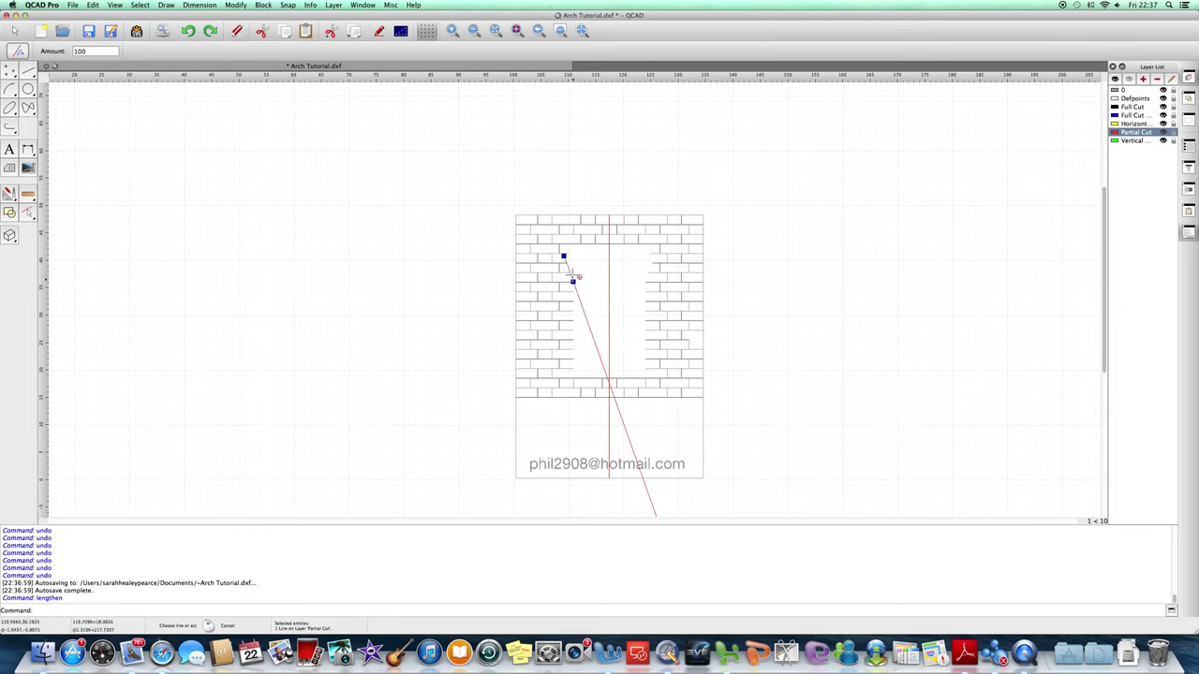
{"action": "left_click", "coordinate": [573, 278]}
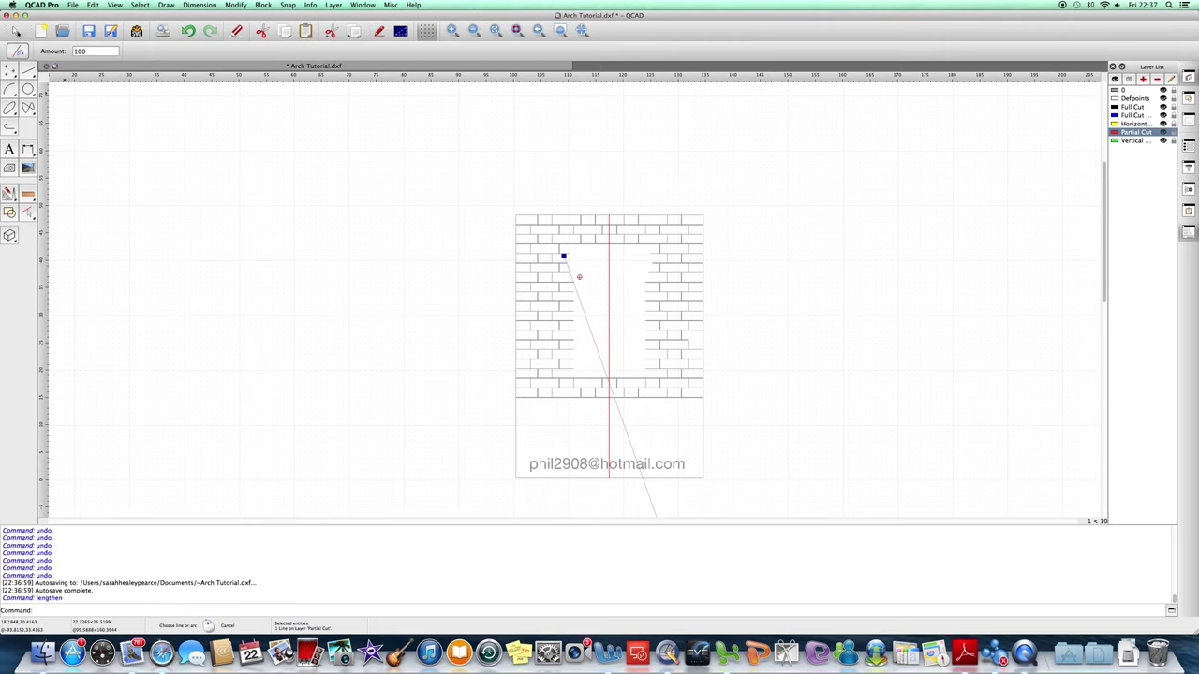
Mirror the long diagonal about the vertical centre line, keeping the original, to form crossing diagonals
{"action": "key", "text": "Escape"}
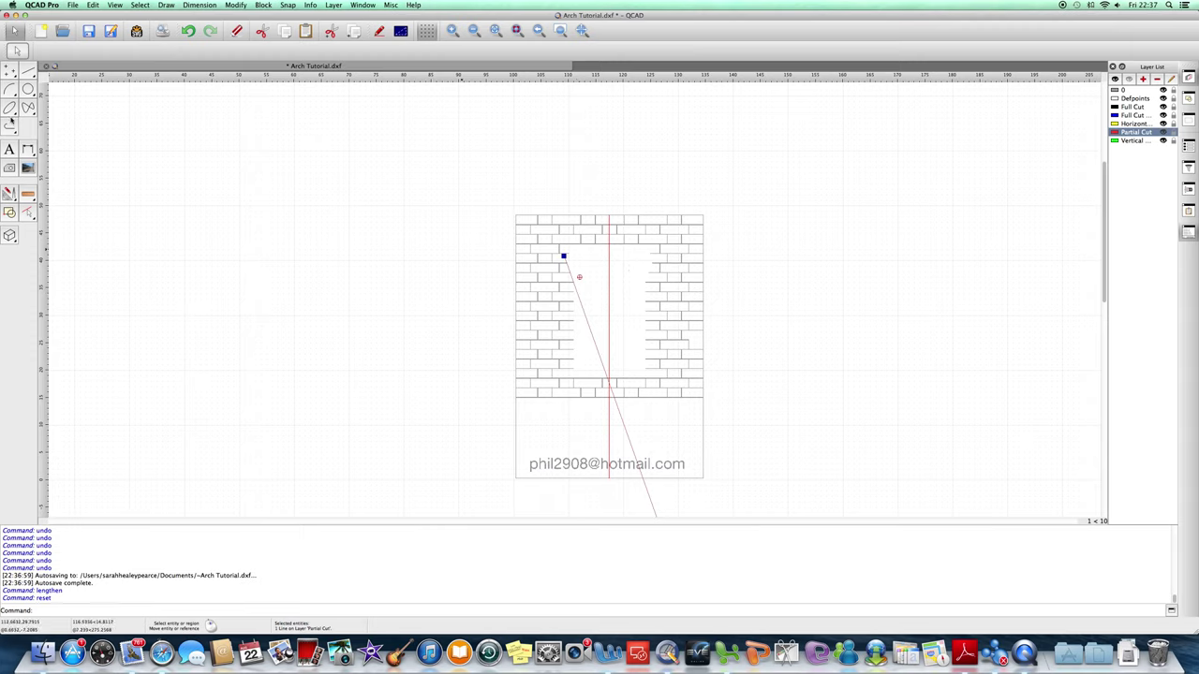
{"action": "left_click", "coordinate": [9, 193]}
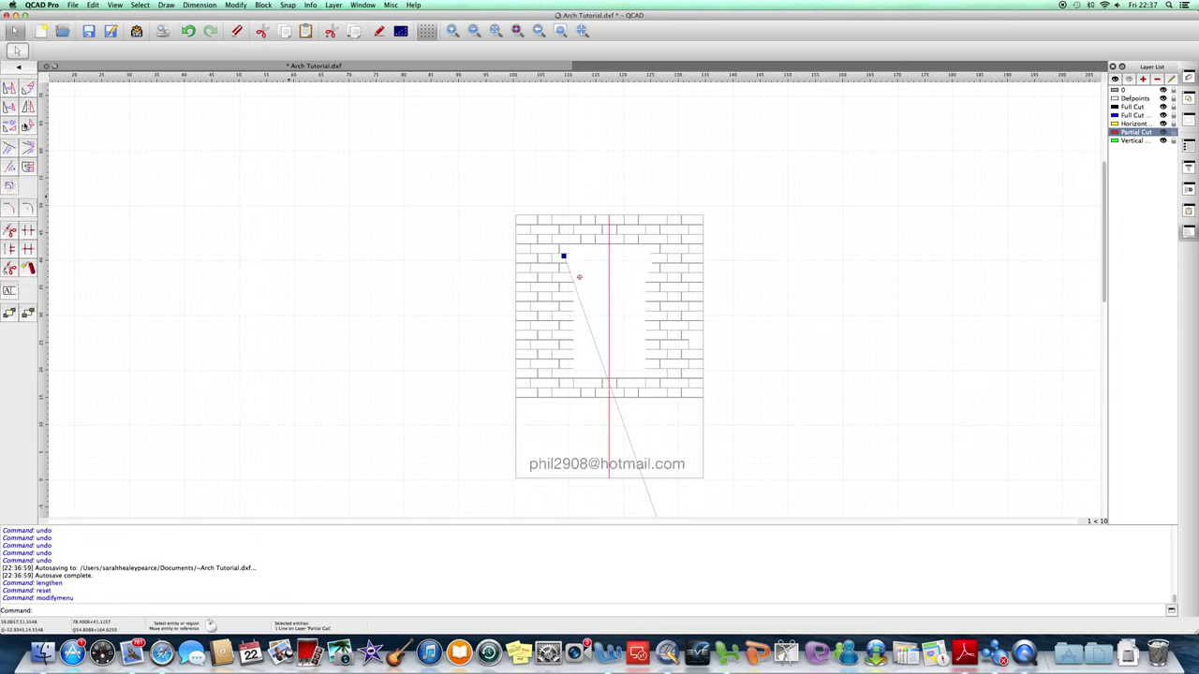
{"action": "left_click", "coordinate": [28, 108]}
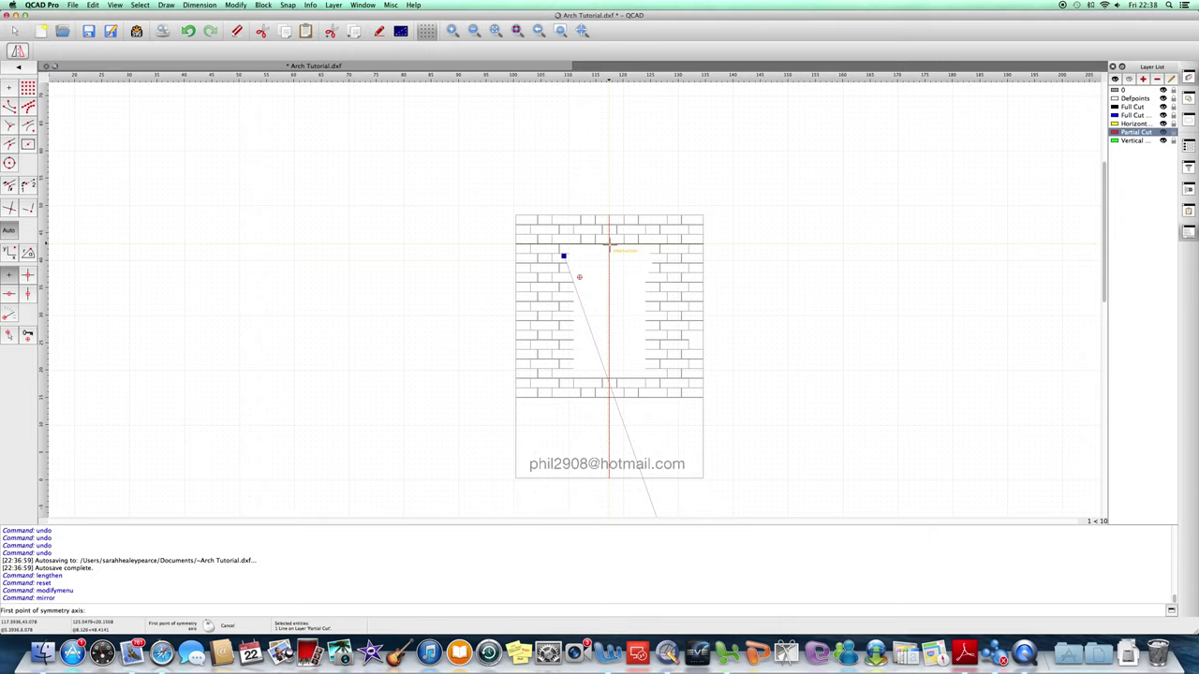
{"action": "left_click", "coordinate": [609, 244]}
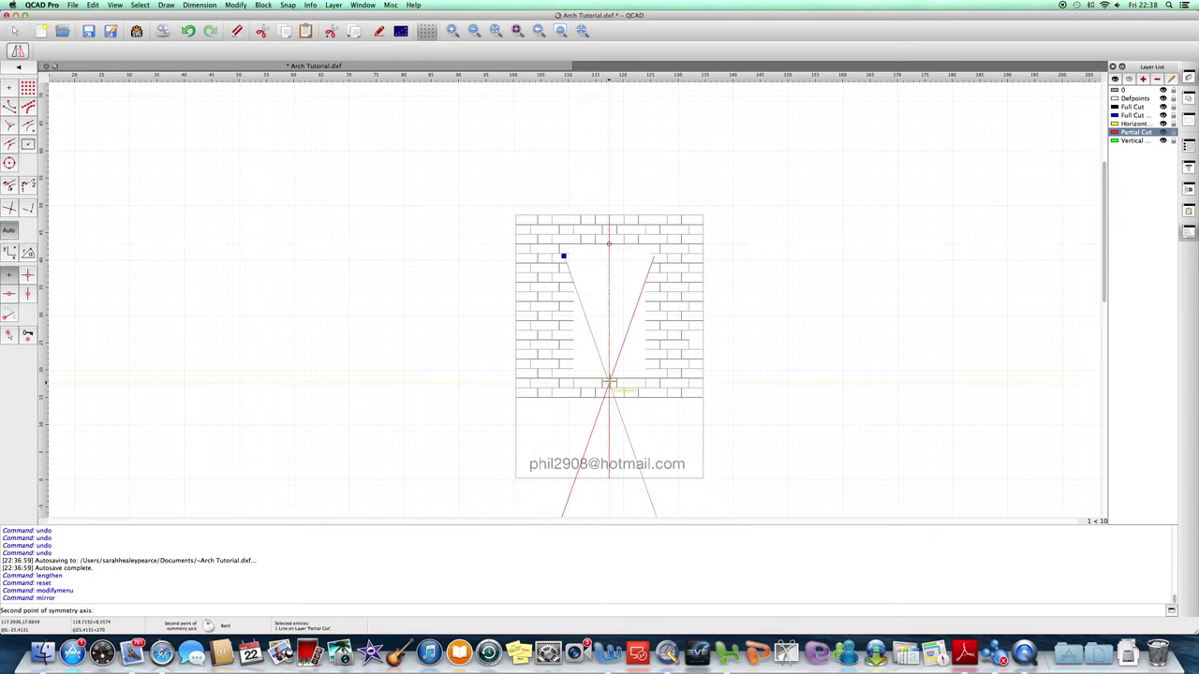
{"action": "left_click", "coordinate": [608, 383]}
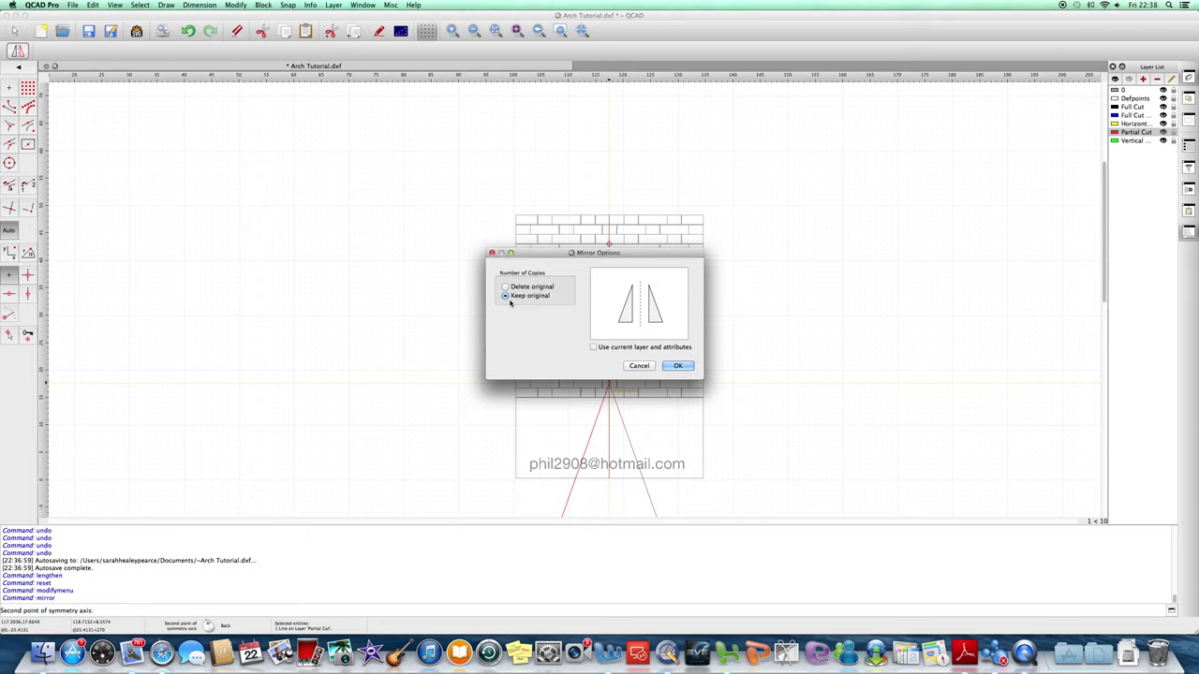
{"action": "left_click", "coordinate": [676, 365]}
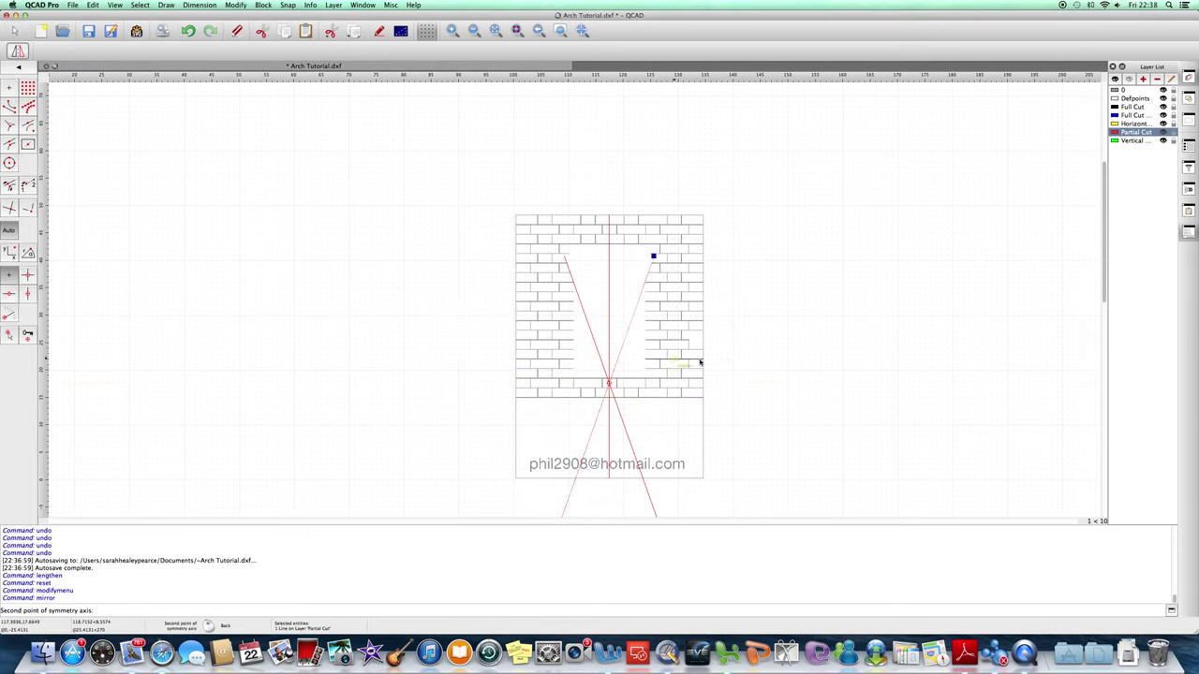
{"action": "right_click", "coordinate": [700, 363]}
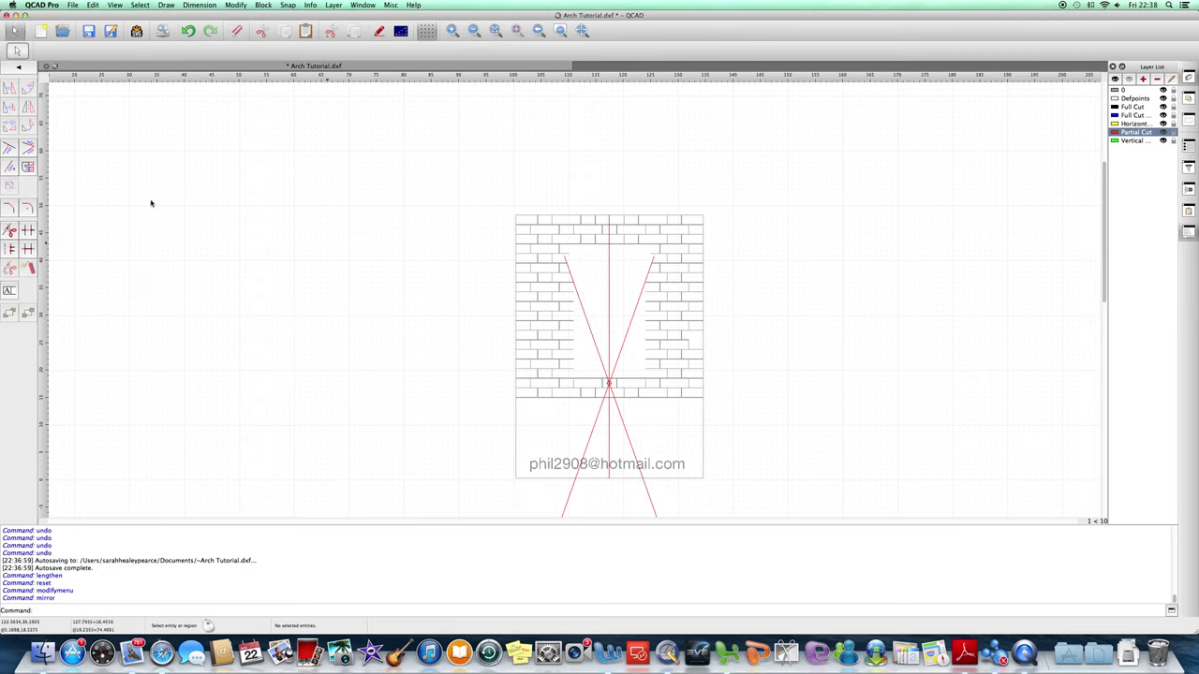
Draw an arc centred on the diagonals' crossing point, spanning from the right to the left diagonal
{"action": "key", "text": "Escape"}
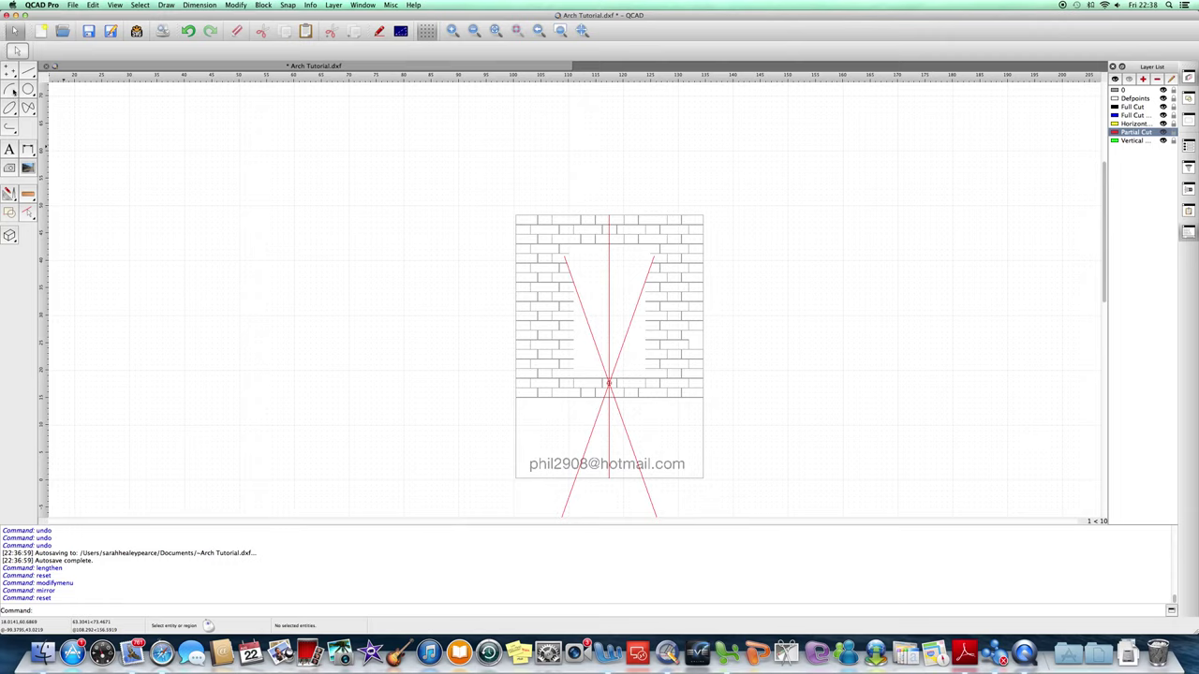
{"action": "left_click", "coordinate": [14, 91]}
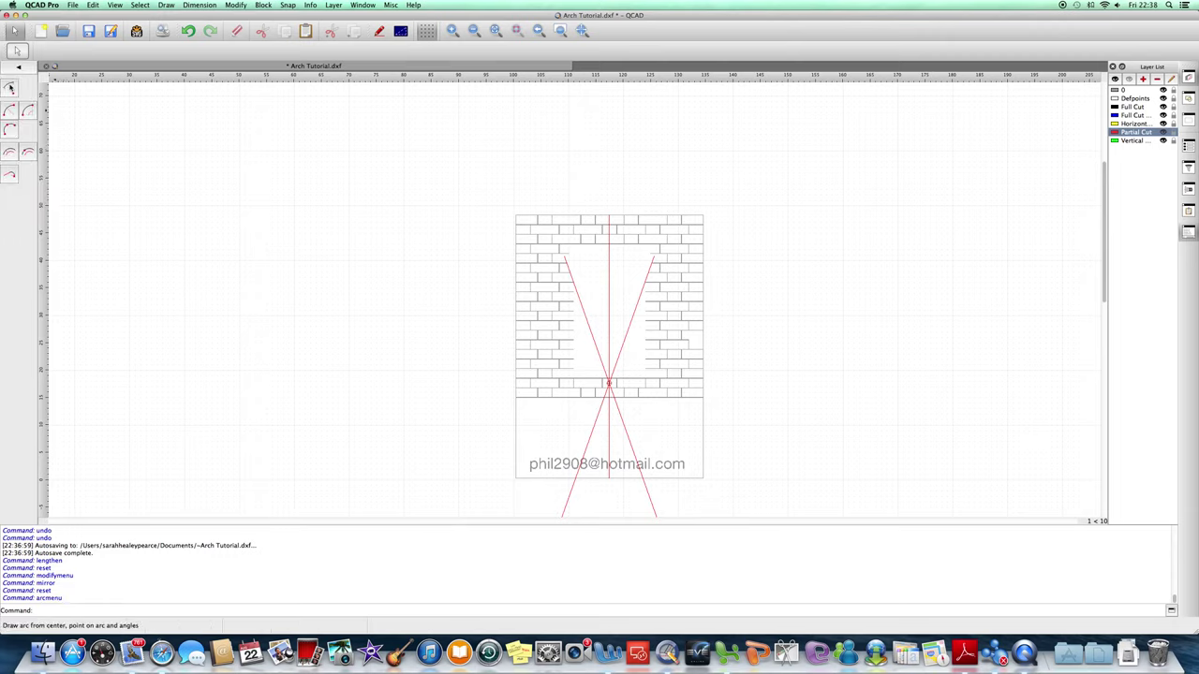
{"action": "left_click", "coordinate": [10, 87]}
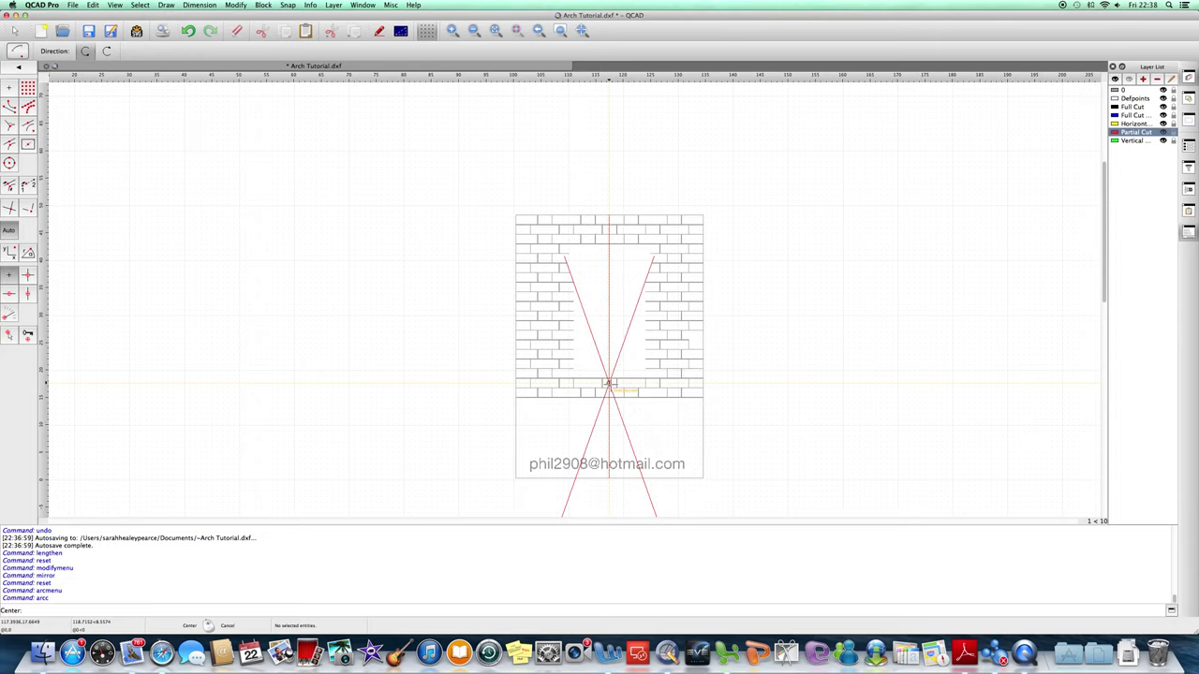
{"action": "left_click", "coordinate": [608, 383]}
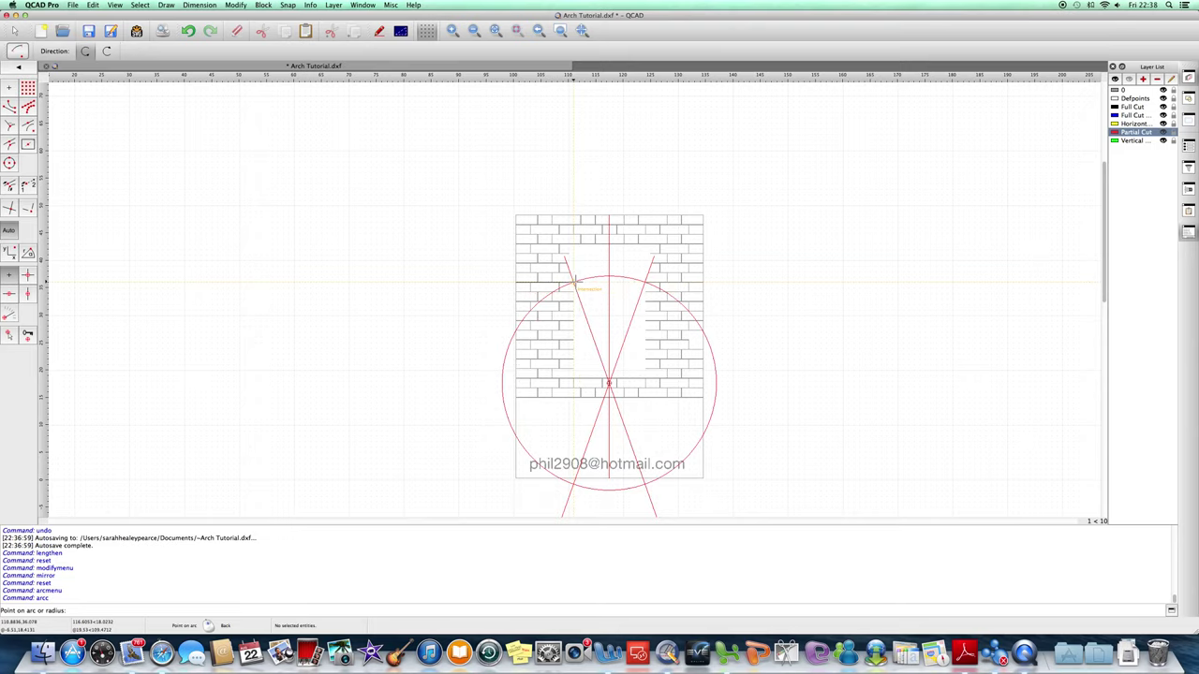
{"action": "left_click", "coordinate": [575, 281]}
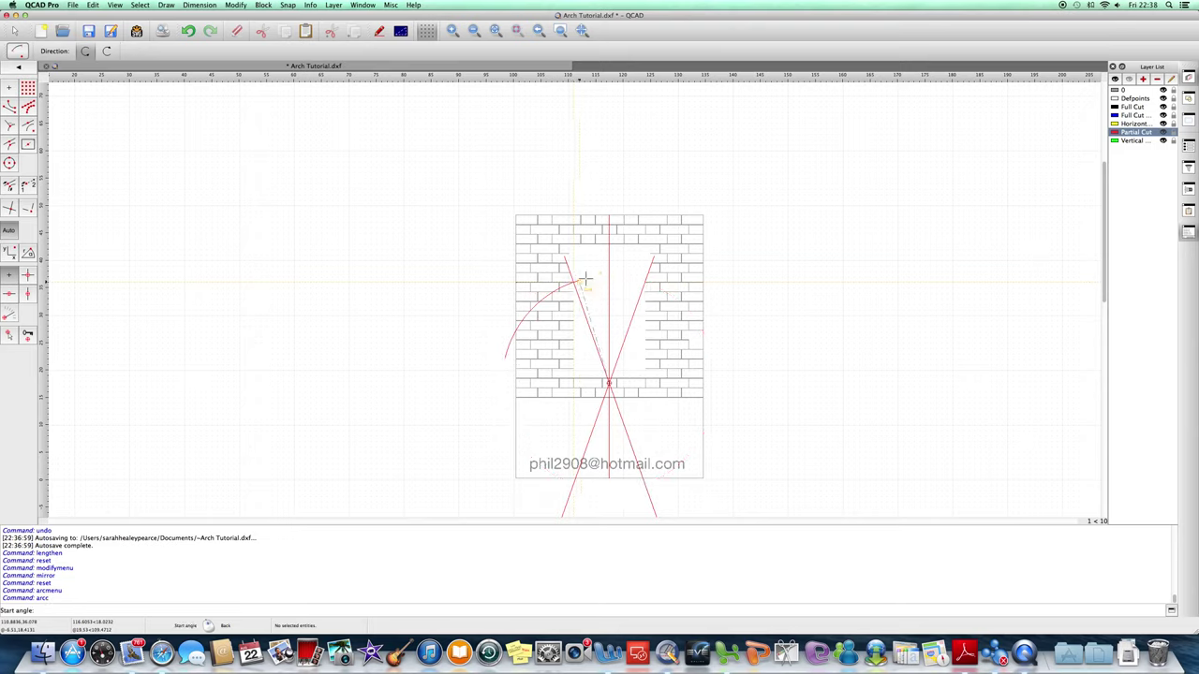
{"action": "left_click", "coordinate": [644, 281]}
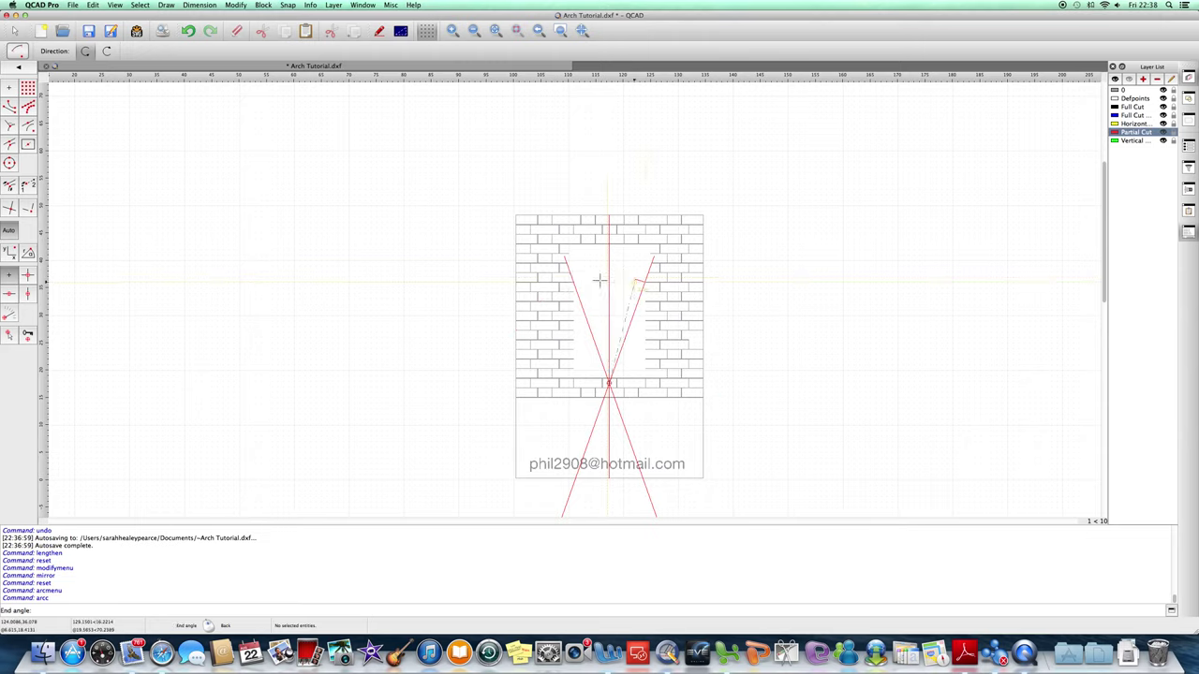
{"action": "left_click", "coordinate": [571, 282]}
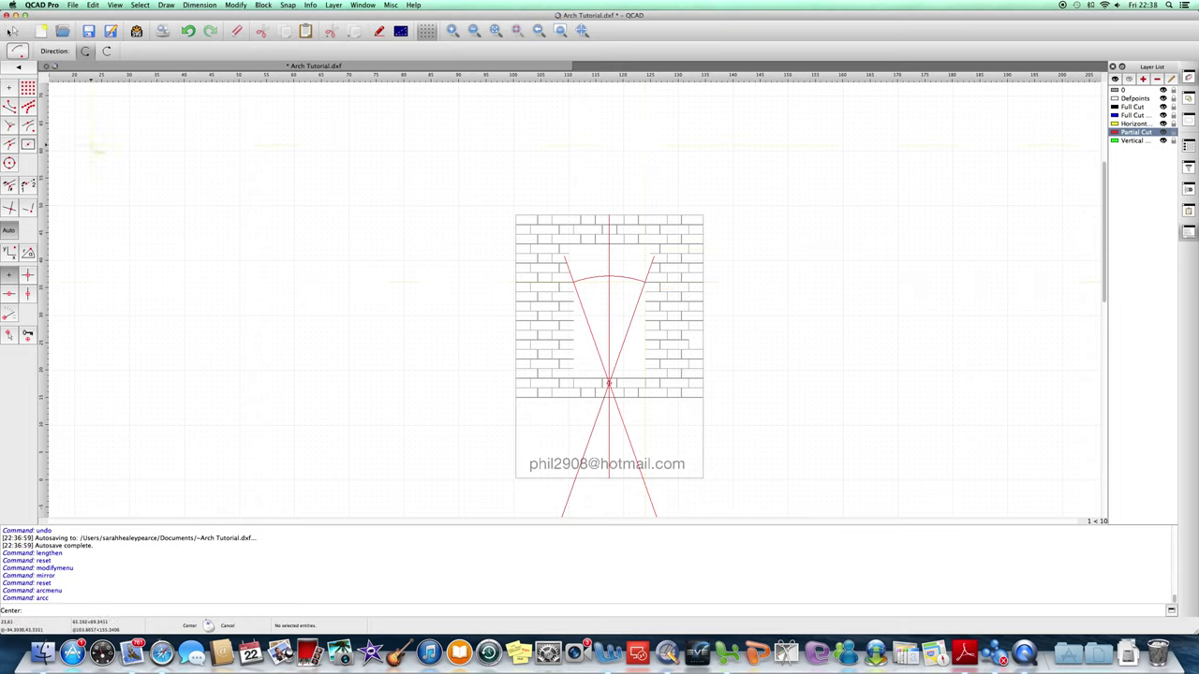
Offset the arch arc by distance 5 to create its parallel outer edge
{"action": "left_click", "coordinate": [13, 31]}
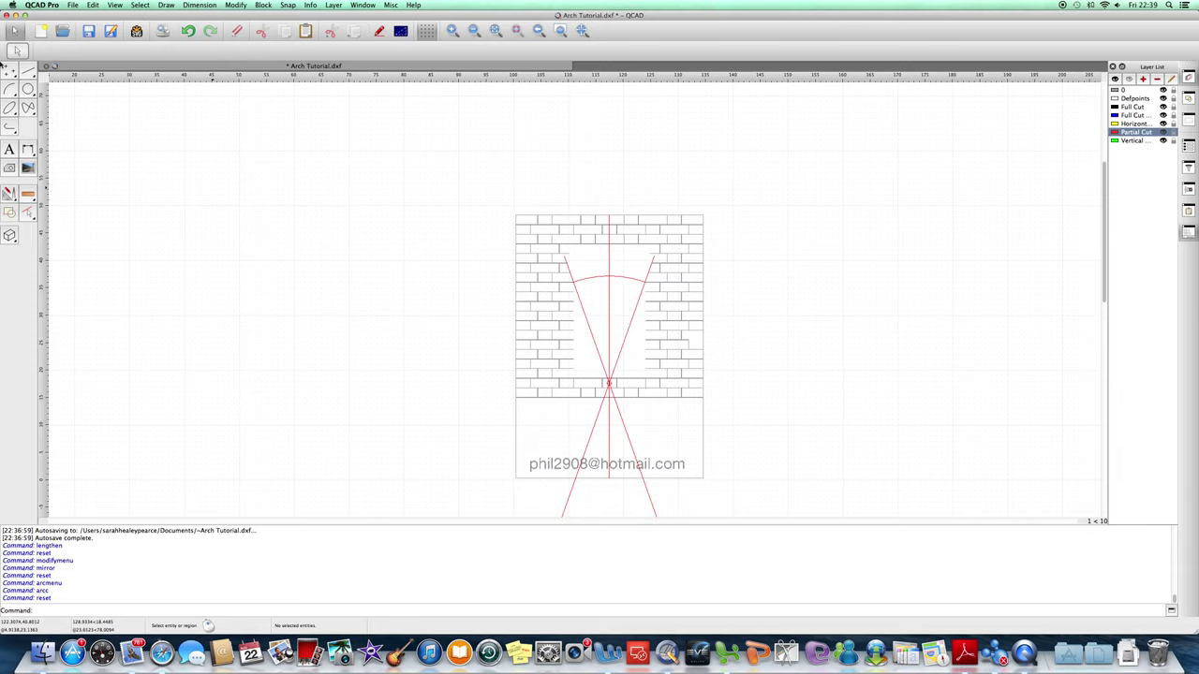
{"action": "left_click", "coordinate": [27, 71]}
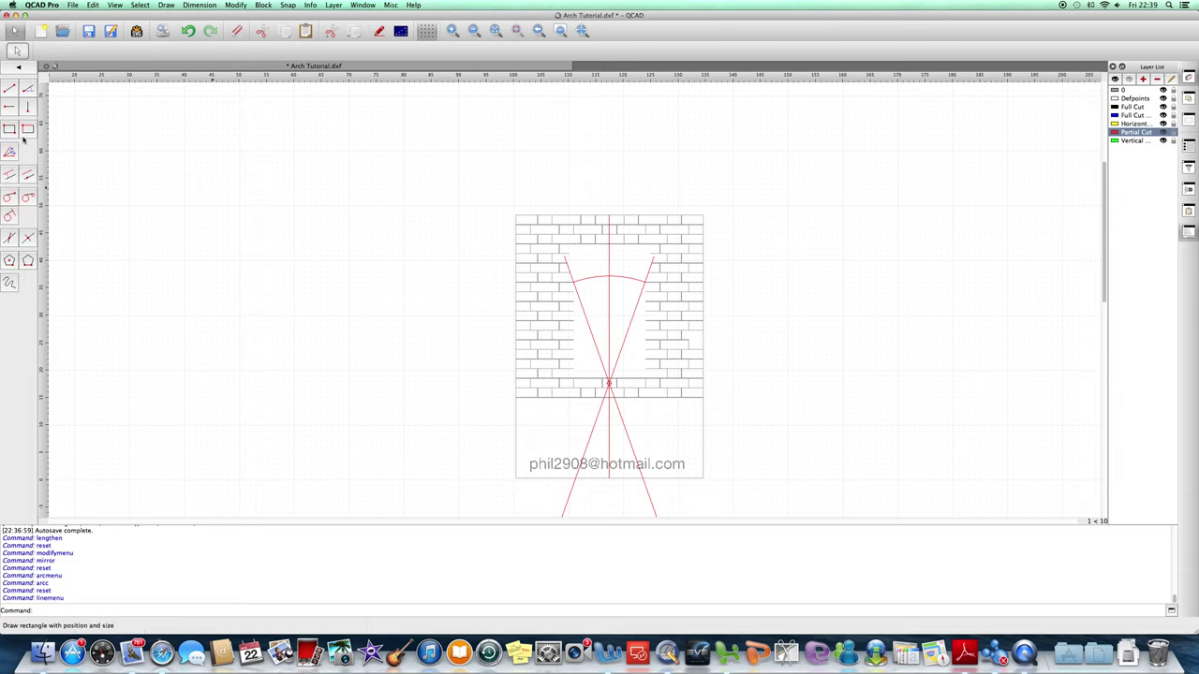
{"action": "left_click", "coordinate": [10, 177]}
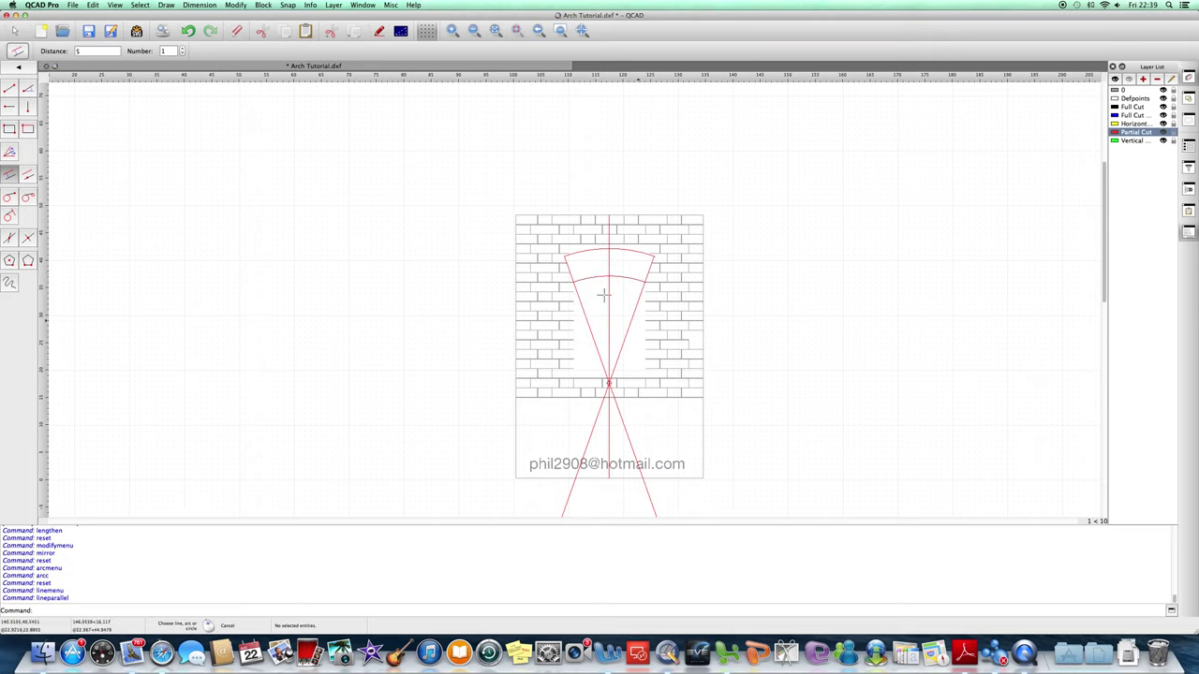
{"action": "left_click", "coordinate": [600, 280]}
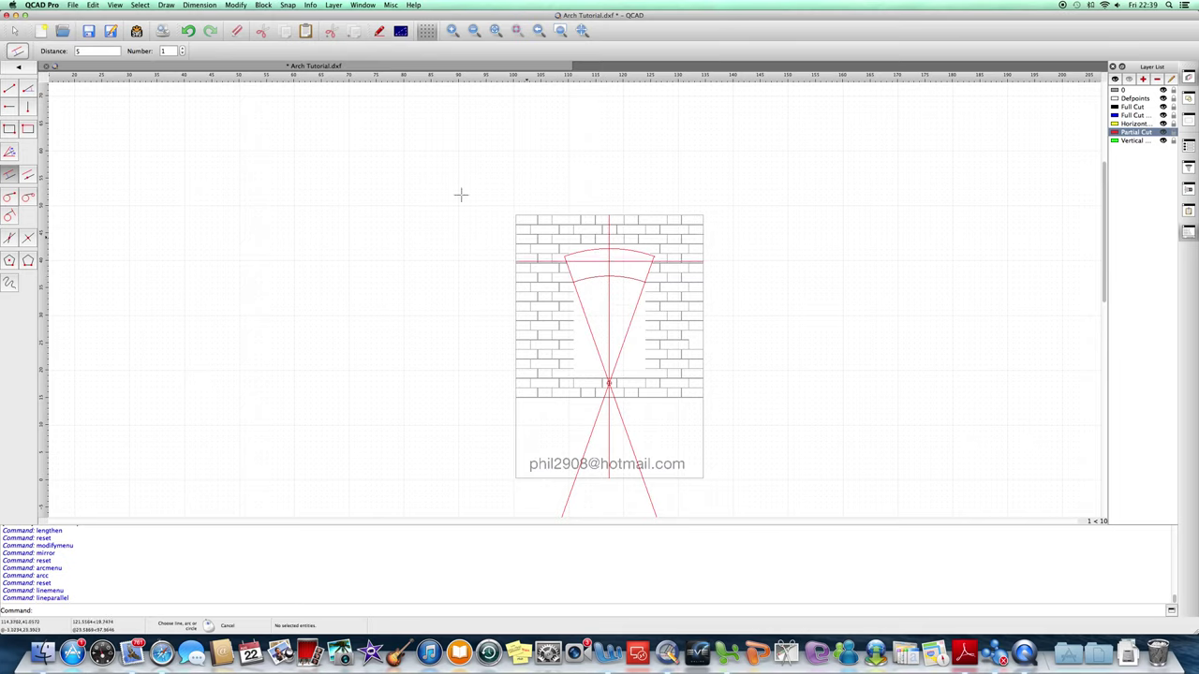
{"action": "key", "text": "Escape"}
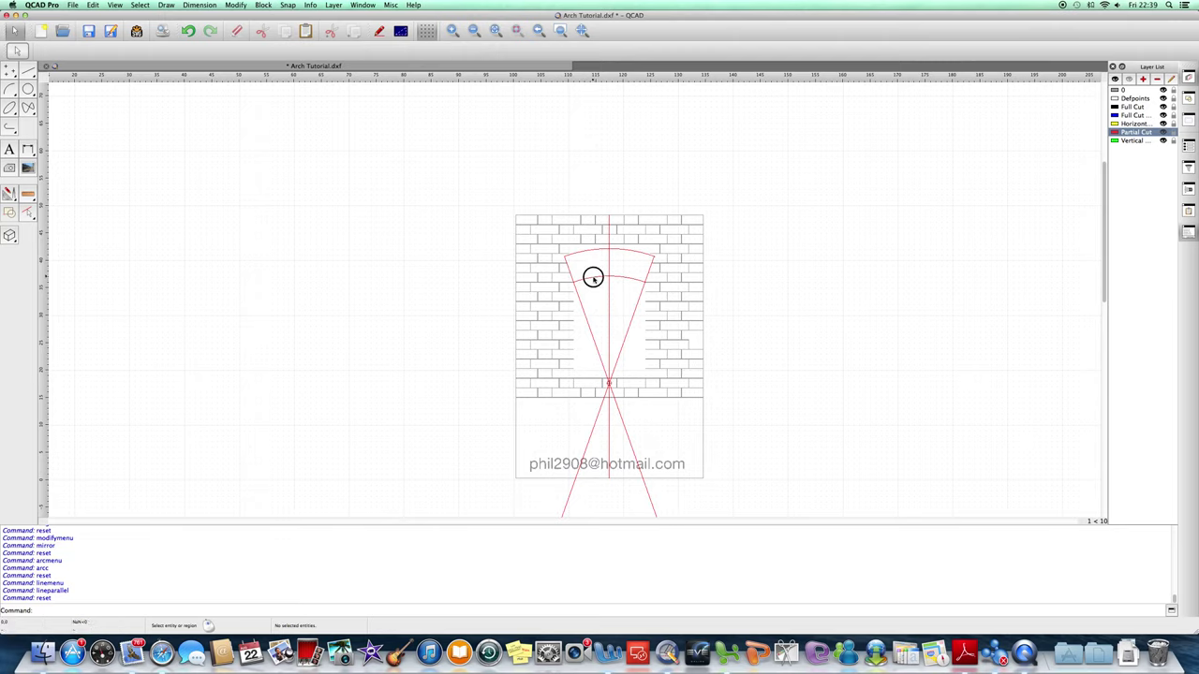
Measure the inner arch arc's total length, which reads 13.3728467
{"action": "left_click", "coordinate": [592, 278]}
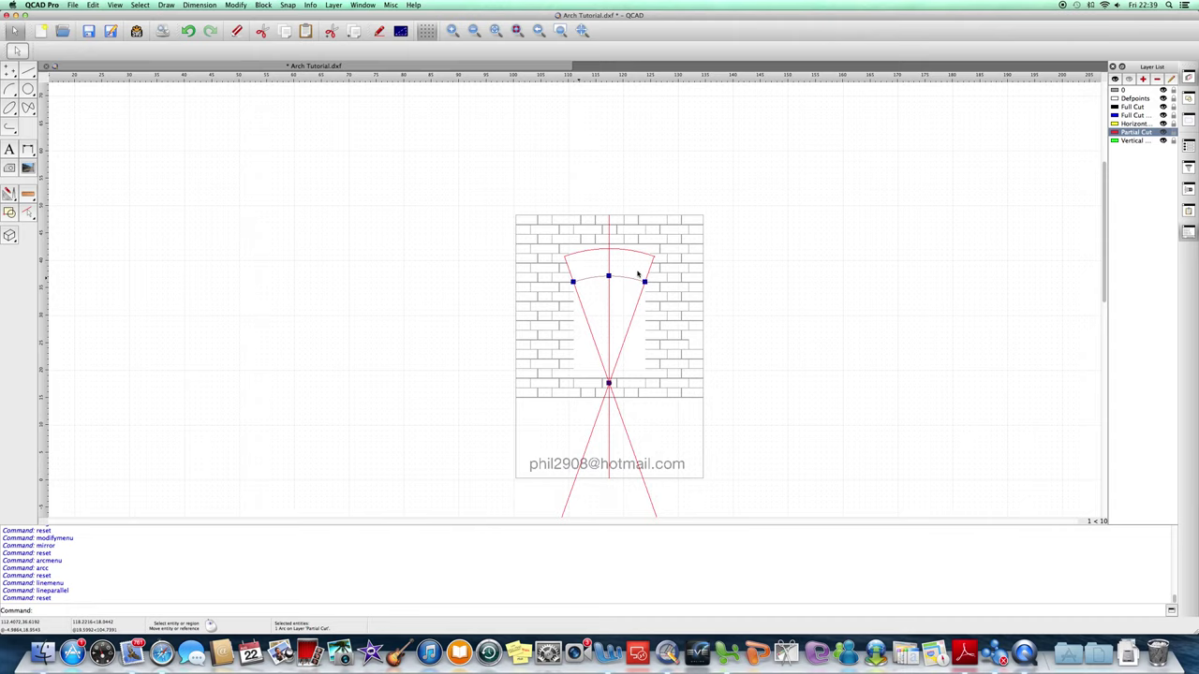
{"action": "left_click", "coordinate": [29, 195]}
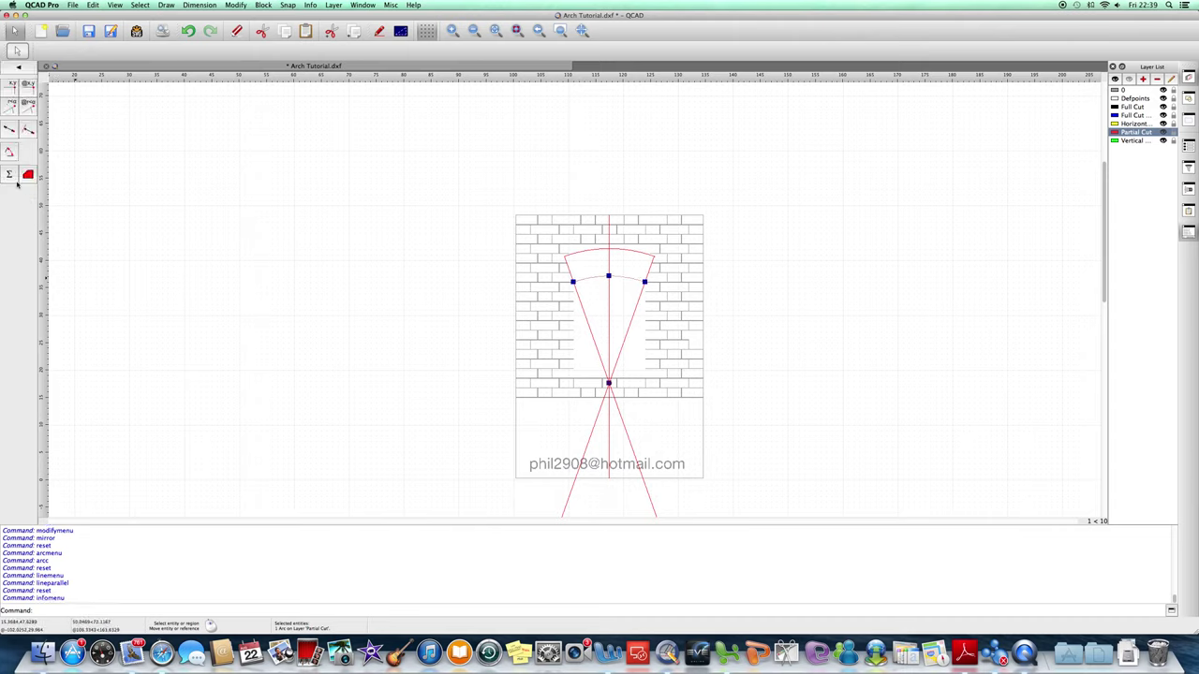
{"action": "left_click", "coordinate": [10, 175]}
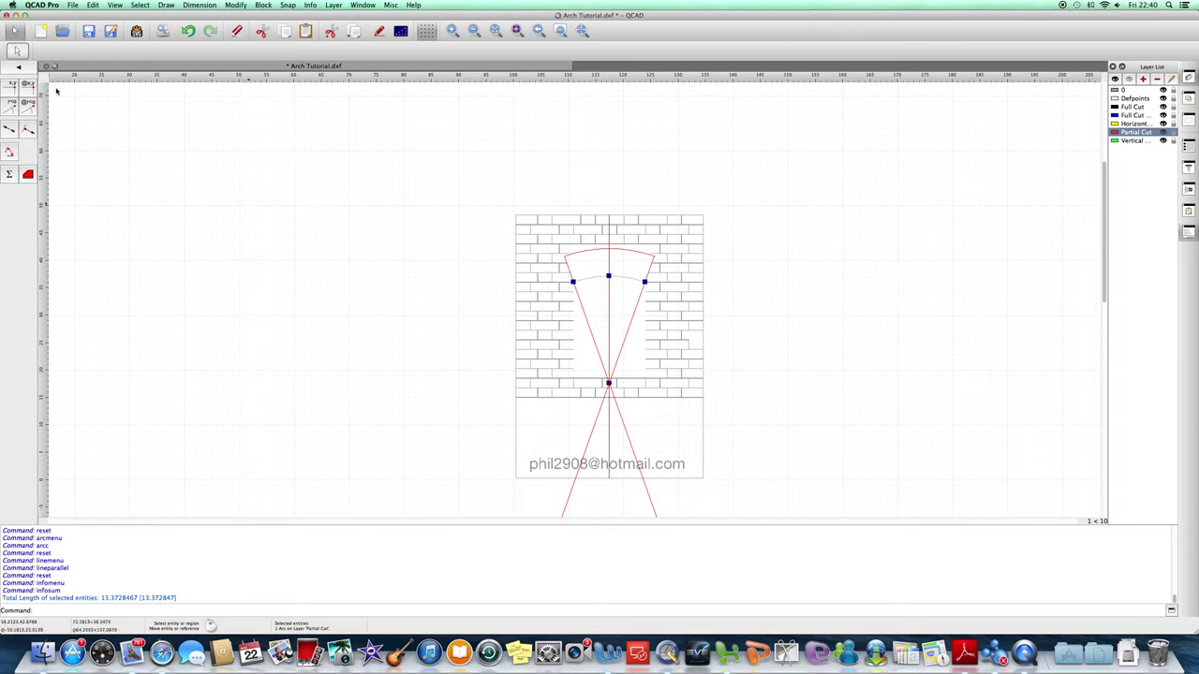
{"action": "left_click", "coordinate": [28, 69]}
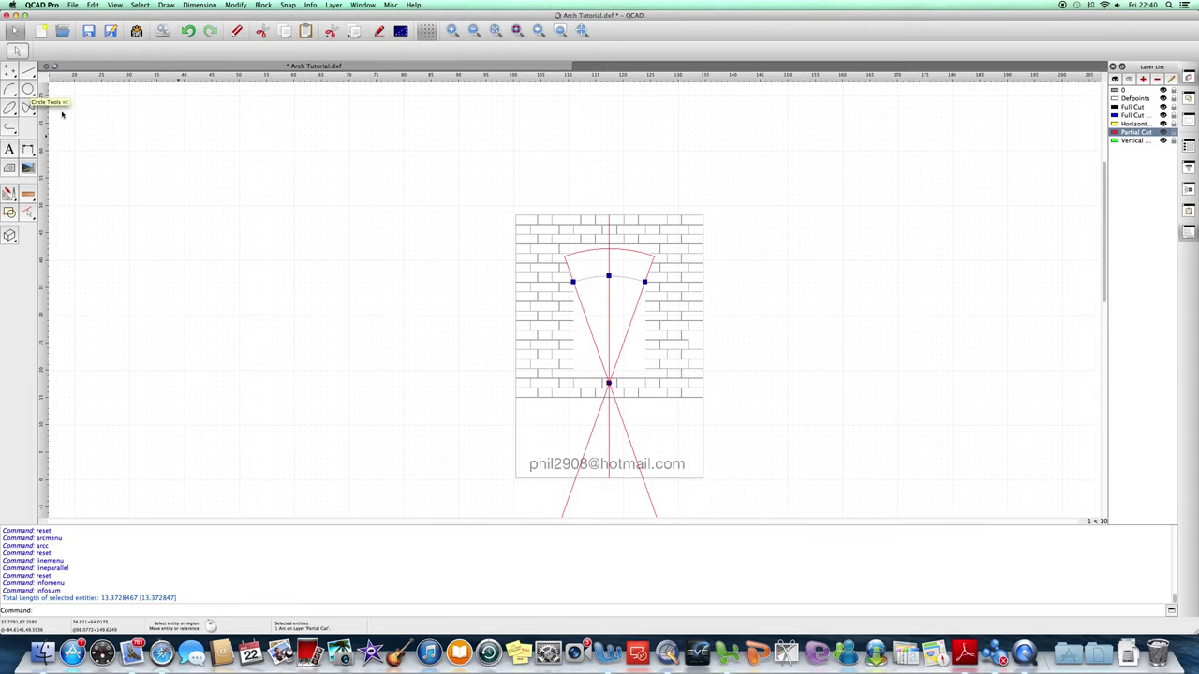
Draw a radius 1.48 circle centred on the inner arc's left endpoint
{"action": "left_click", "coordinate": [29, 91]}
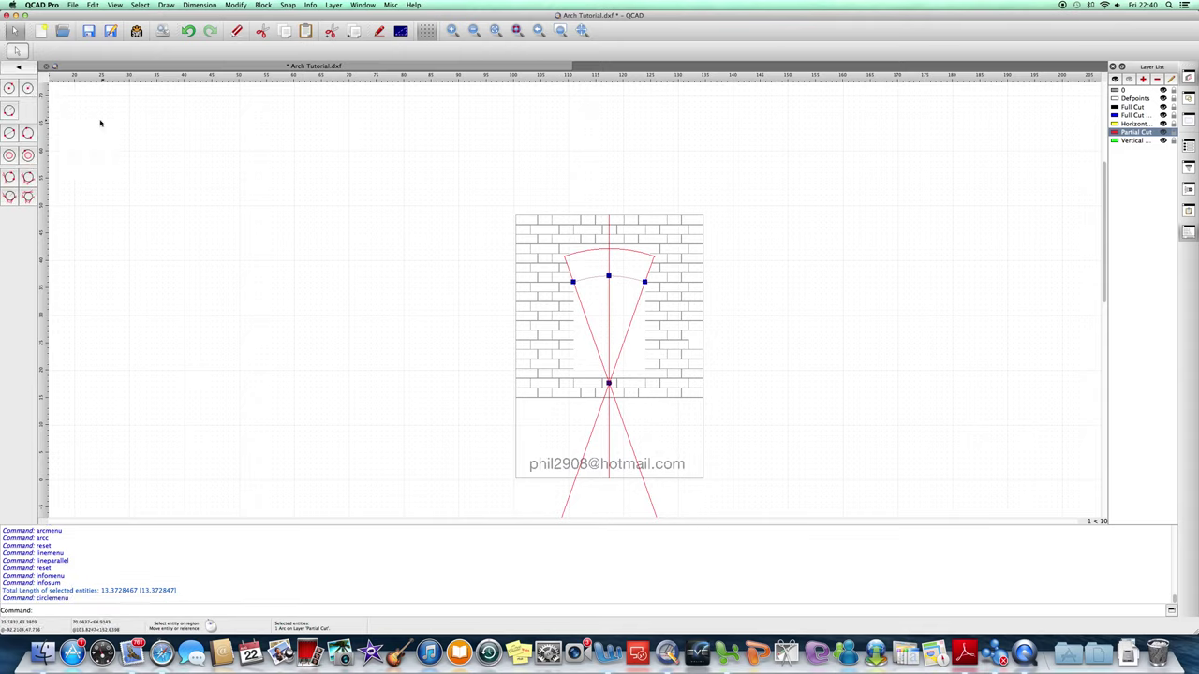
{"action": "left_click", "coordinate": [29, 91]}
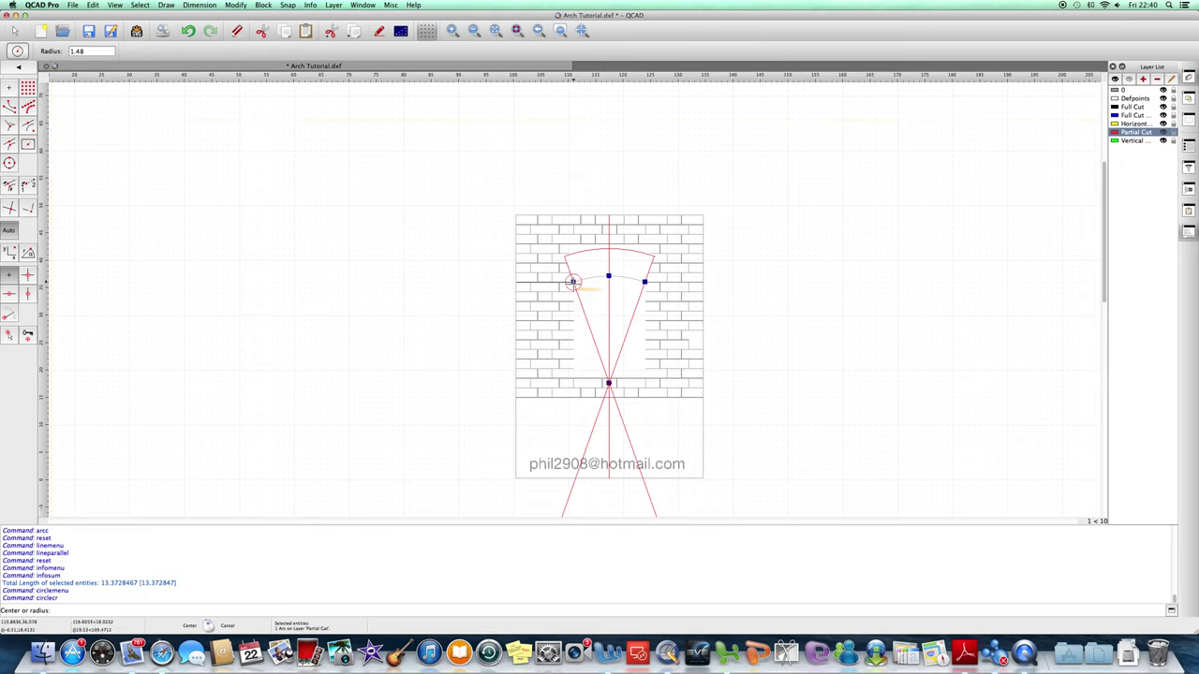
{"action": "left_click", "coordinate": [573, 281]}
{"action": "left_click", "coordinate": [14, 32]}
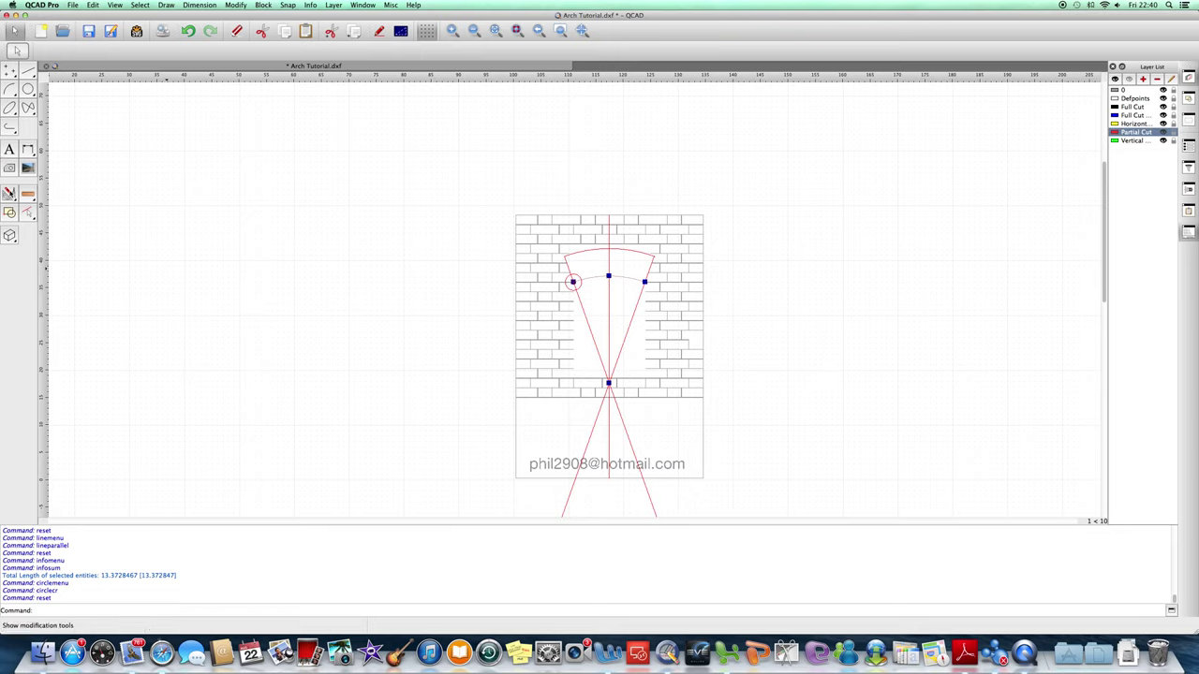
Rotate the inner arc about the crossing point into nine copies along the arch curve
{"action": "left_click", "coordinate": [9, 193]}
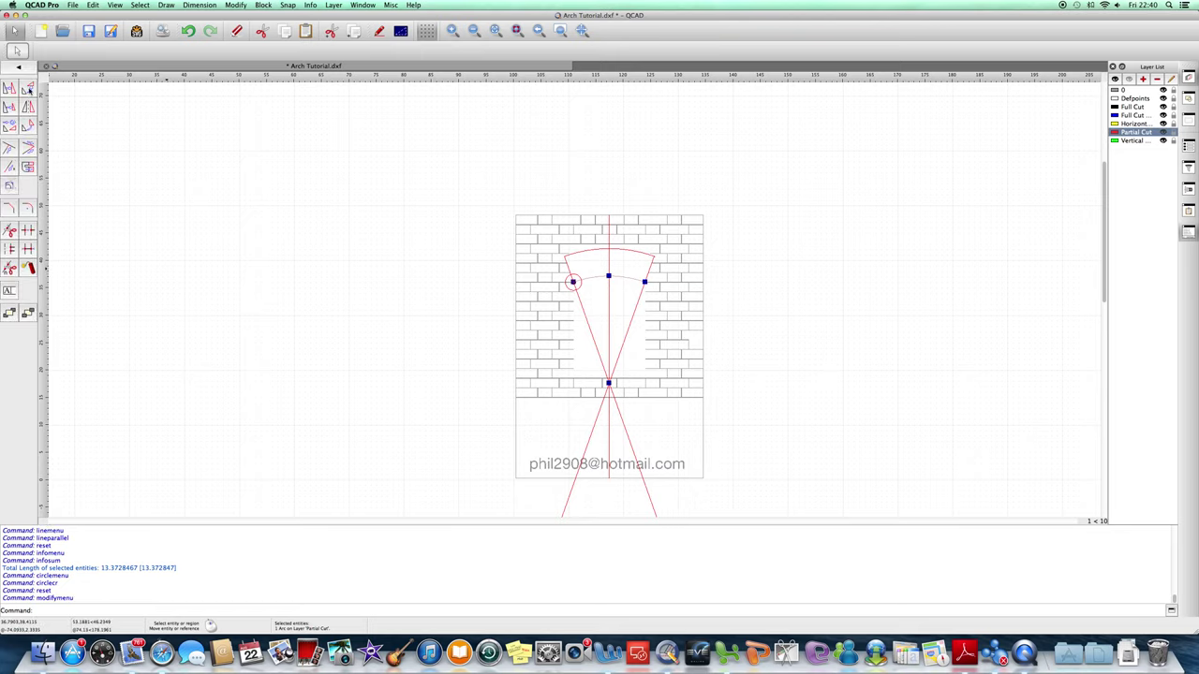
{"action": "left_click", "coordinate": [28, 90]}
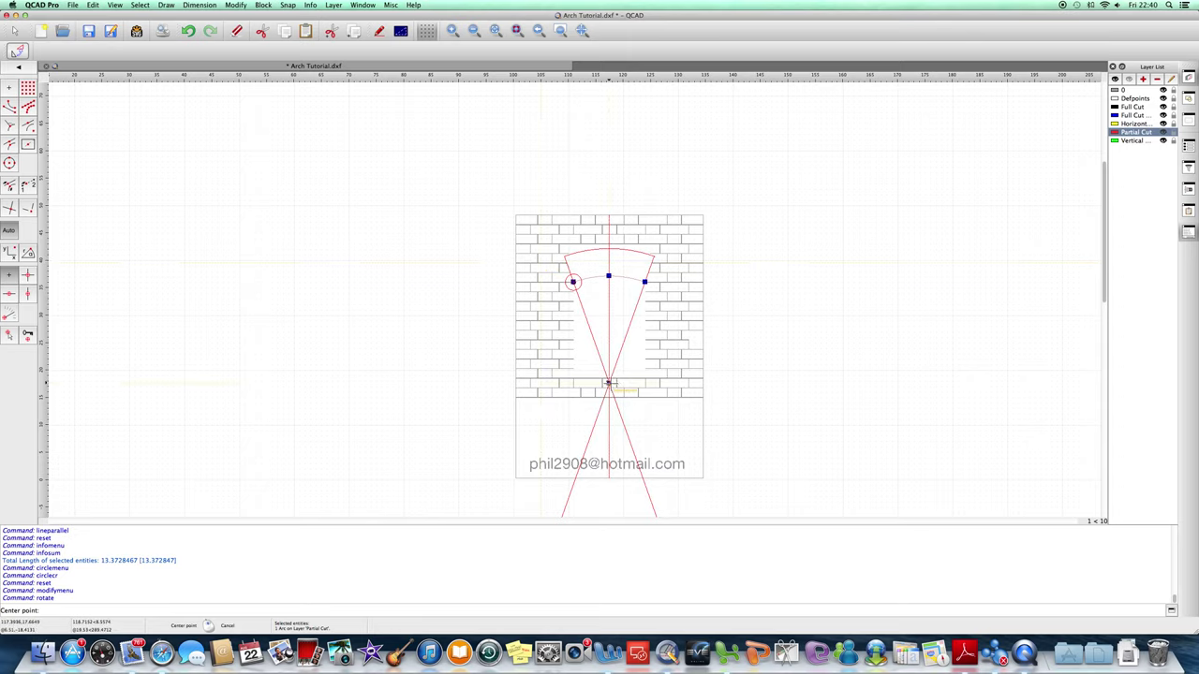
{"action": "left_click", "coordinate": [609, 383]}
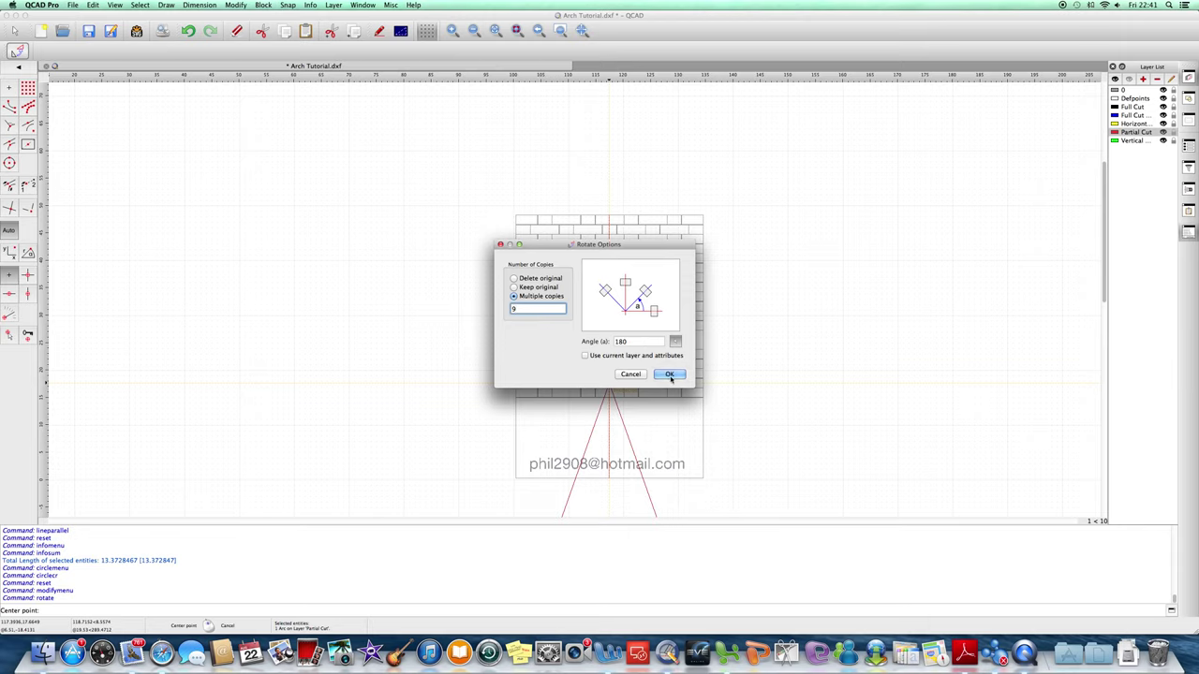
{"action": "left_click", "coordinate": [669, 375]}
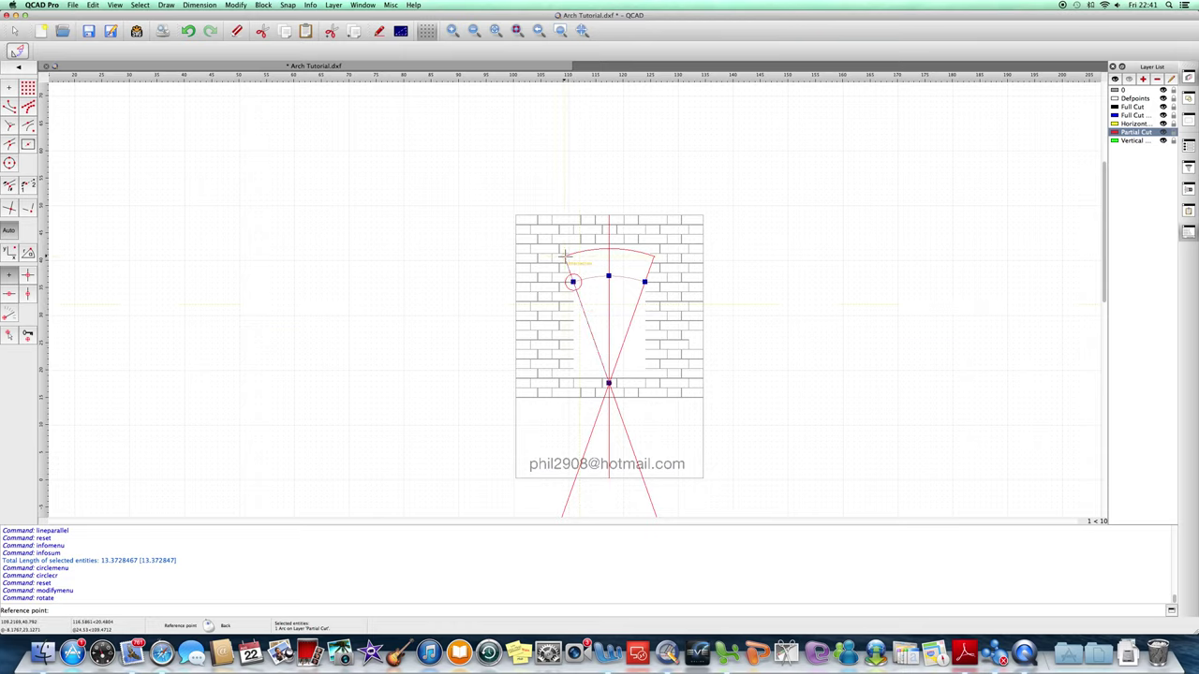
{"action": "left_click", "coordinate": [566, 255]}
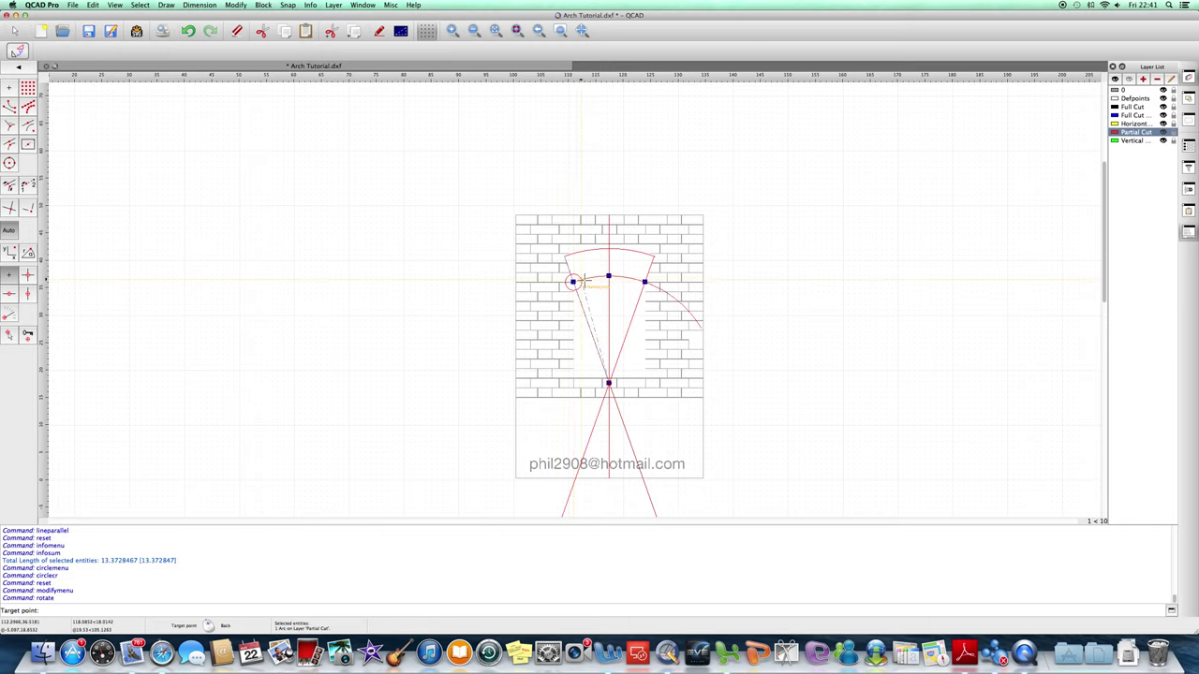
{"action": "left_click", "coordinate": [573, 281]}
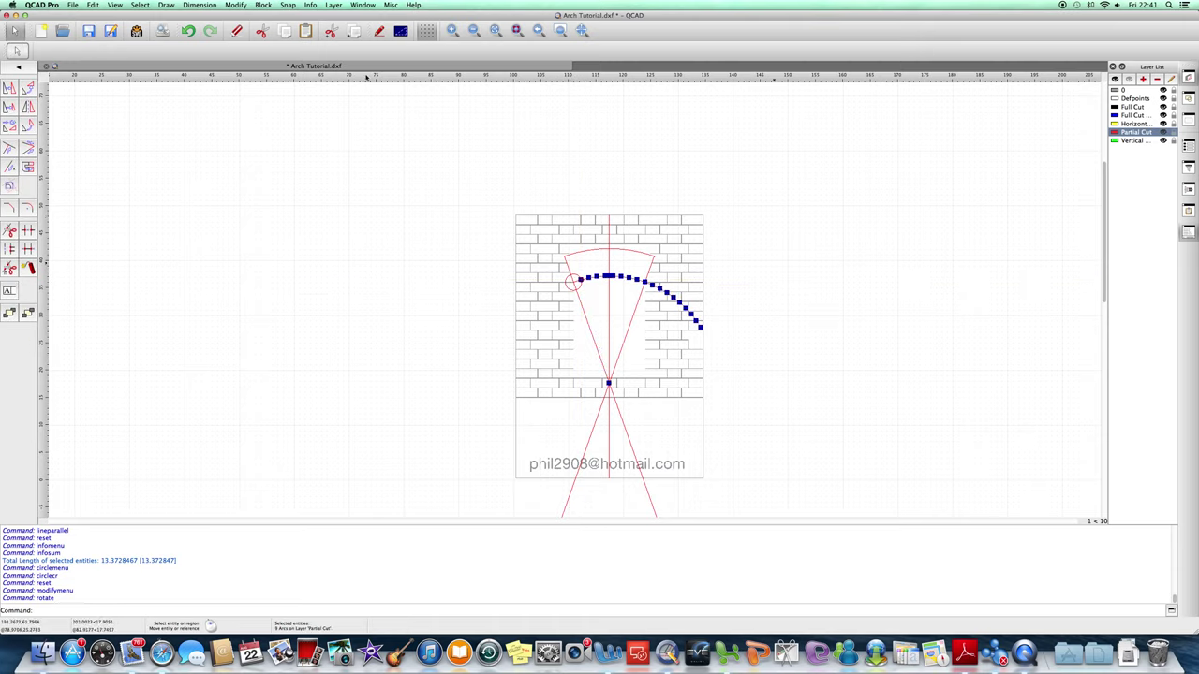
Undo the arc copies and rotate the left diagonal into nine copies fanning across the arch
{"action": "left_click", "coordinate": [192, 31]}
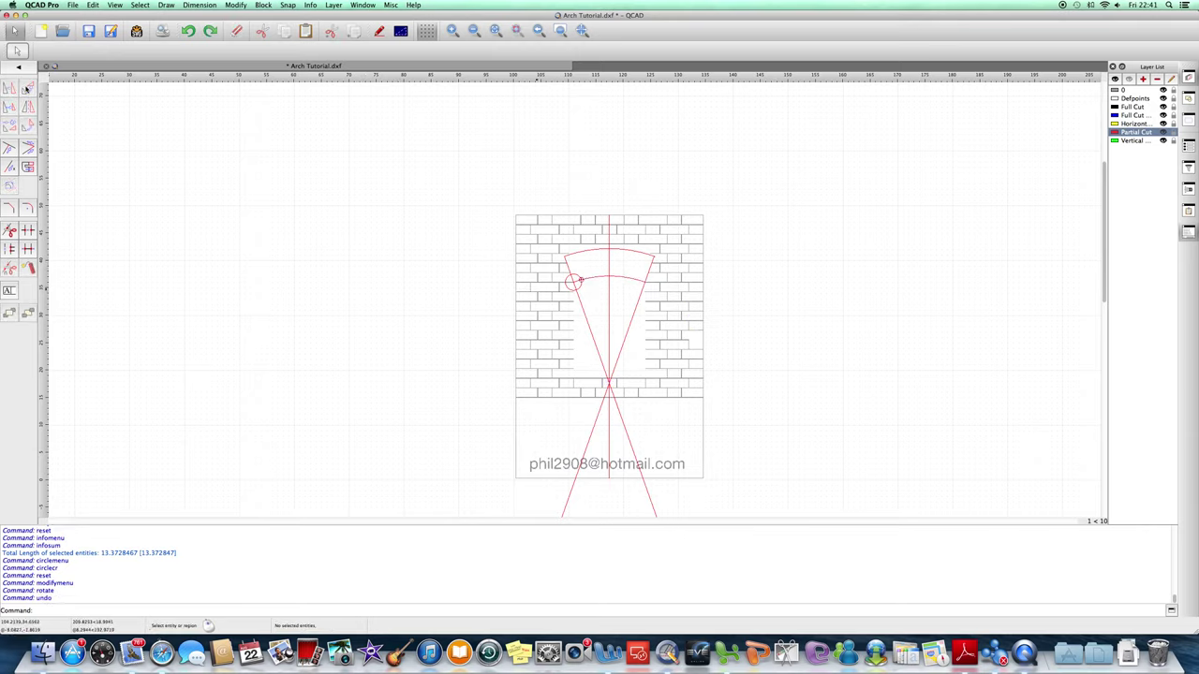
{"action": "left_click", "coordinate": [569, 271]}
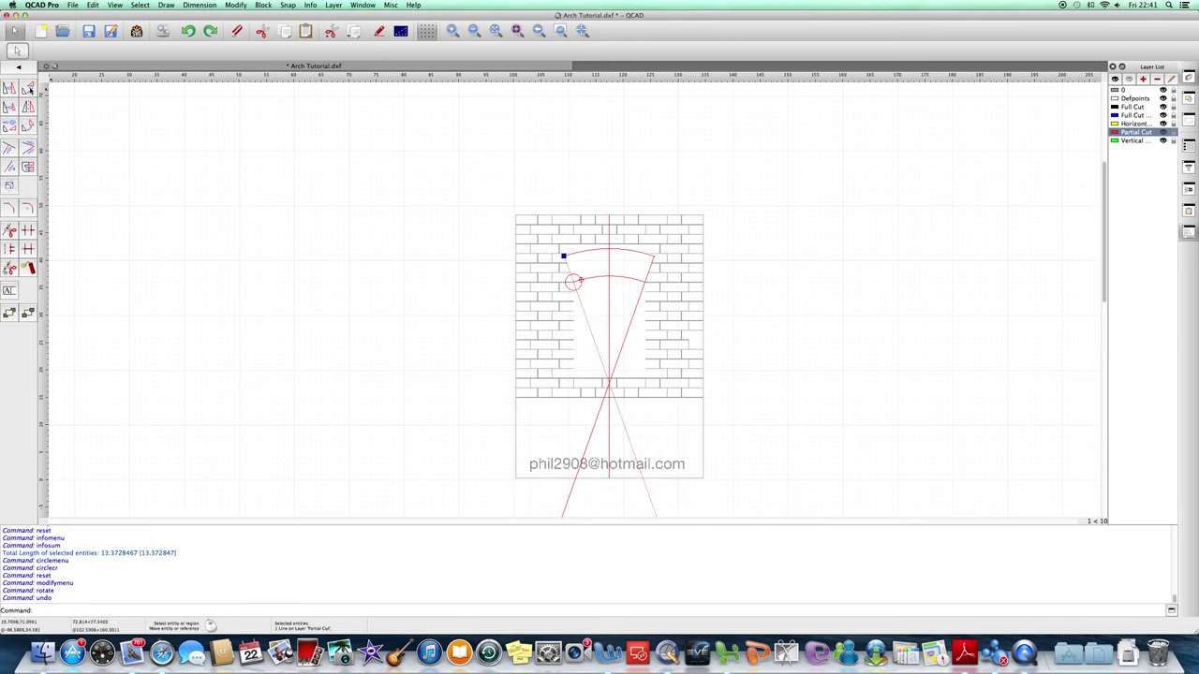
{"action": "left_click", "coordinate": [28, 89]}
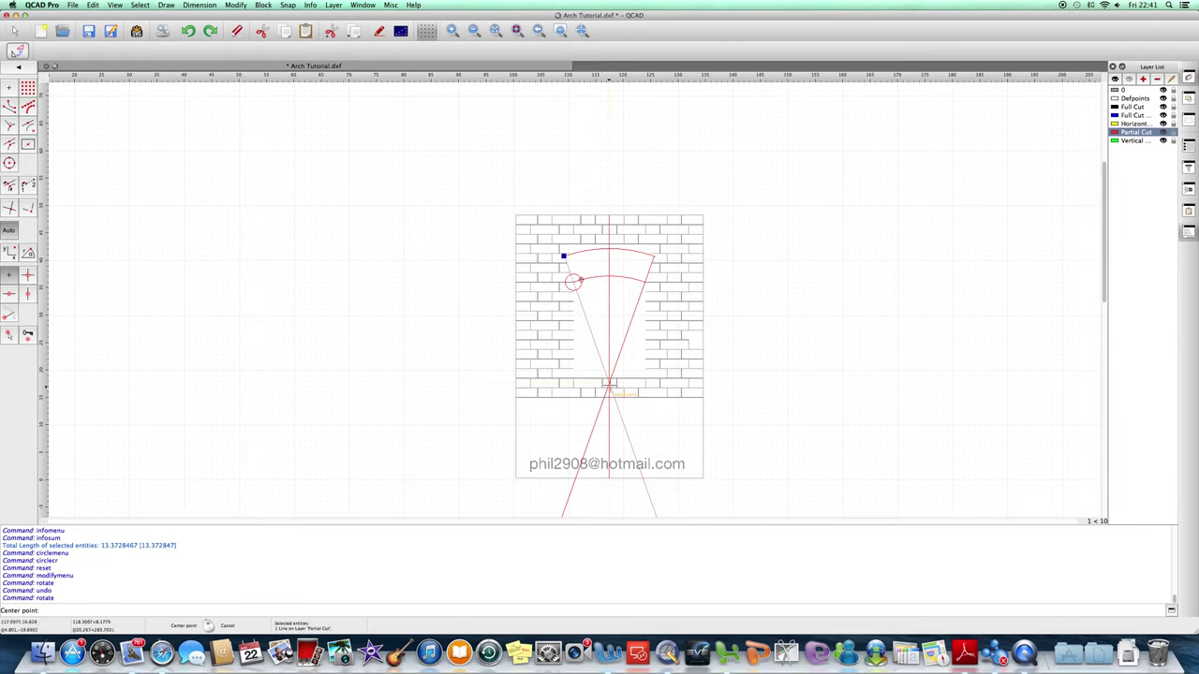
{"action": "left_click", "coordinate": [610, 385]}
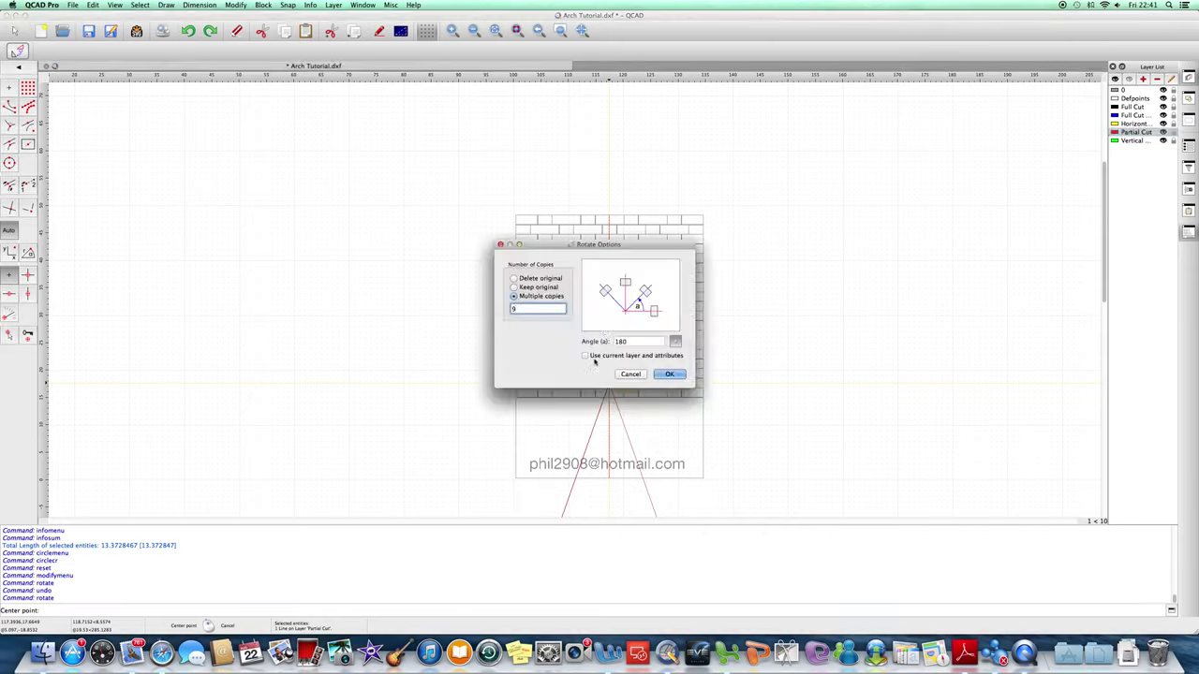
{"action": "key", "text": "Return"}
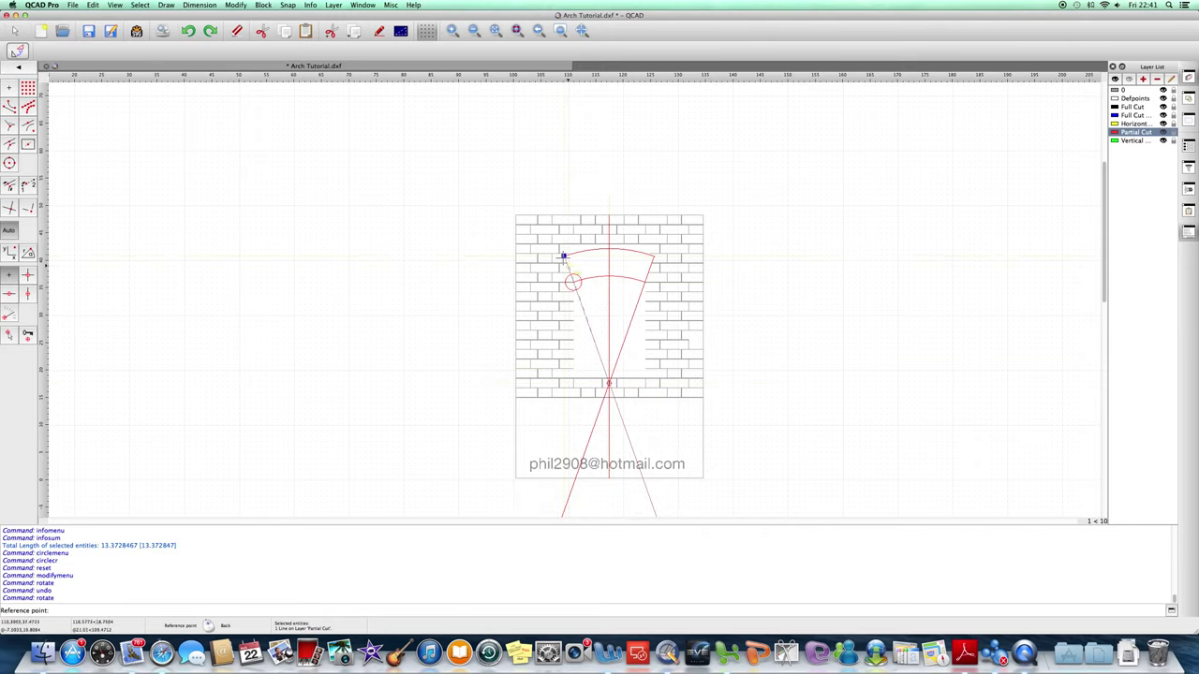
{"action": "left_click", "coordinate": [564, 255]}
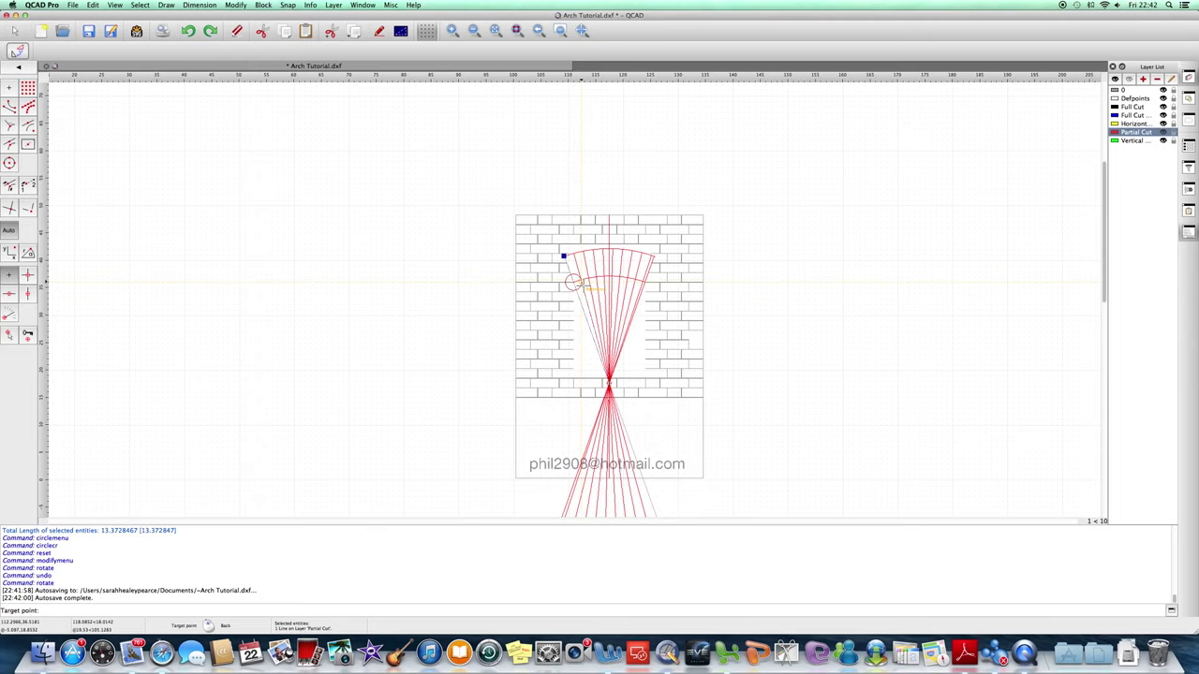
{"action": "left_click", "coordinate": [581, 278]}
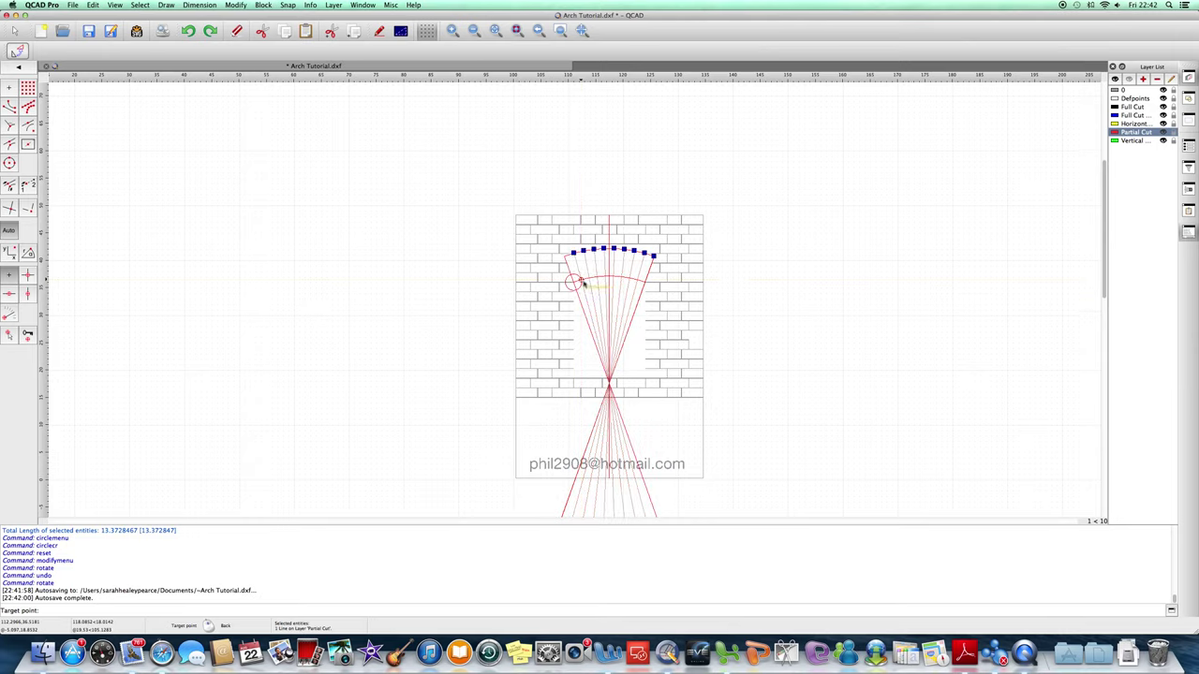
{"action": "key", "text": "Escape"}
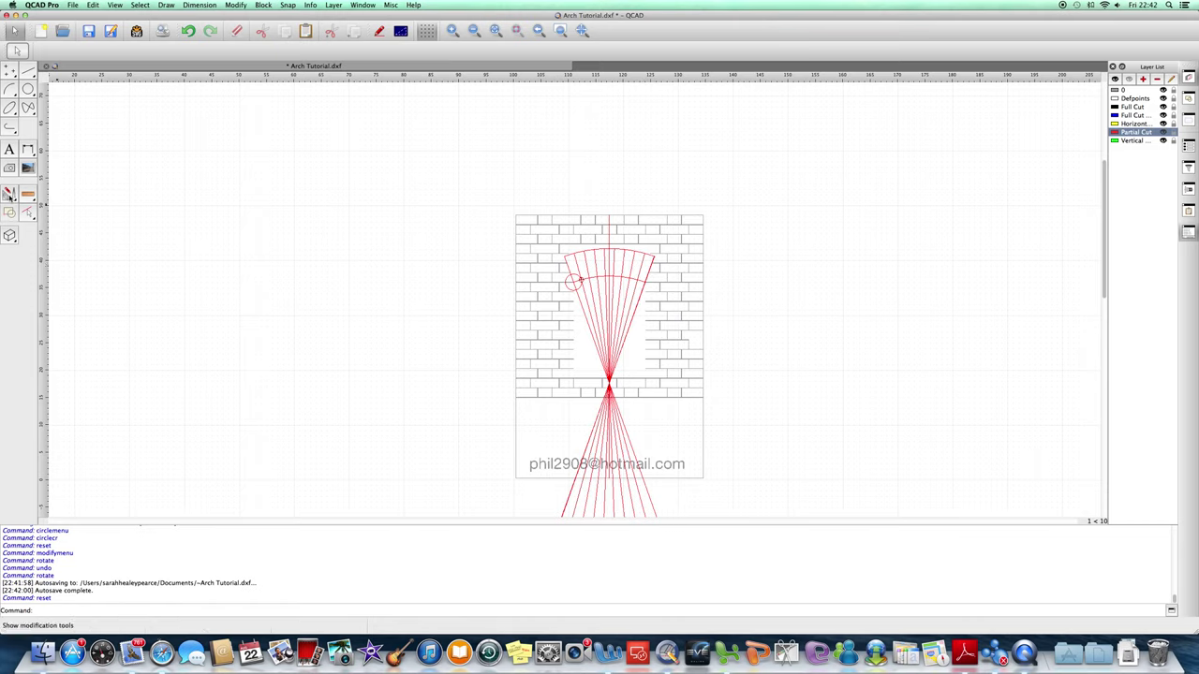
Auto-trim the radiating lines outside the two arcs, leaving divisions within the arch band
{"action": "left_click", "coordinate": [9, 195]}
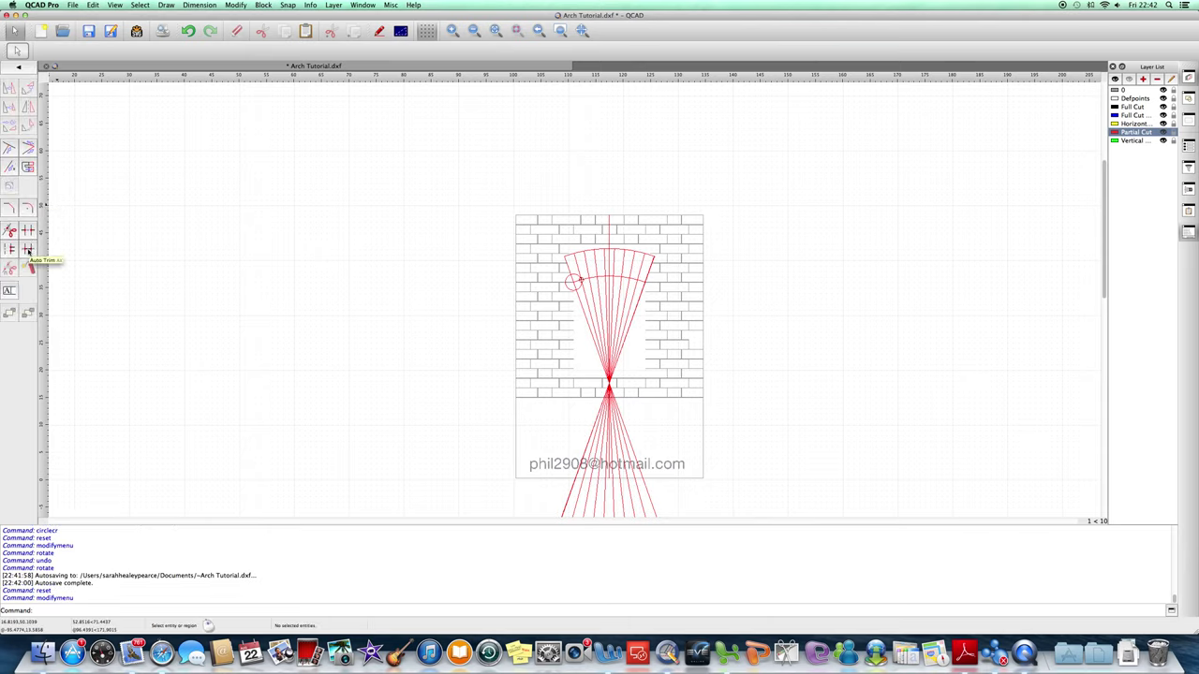
{"action": "left_click", "coordinate": [28, 249]}
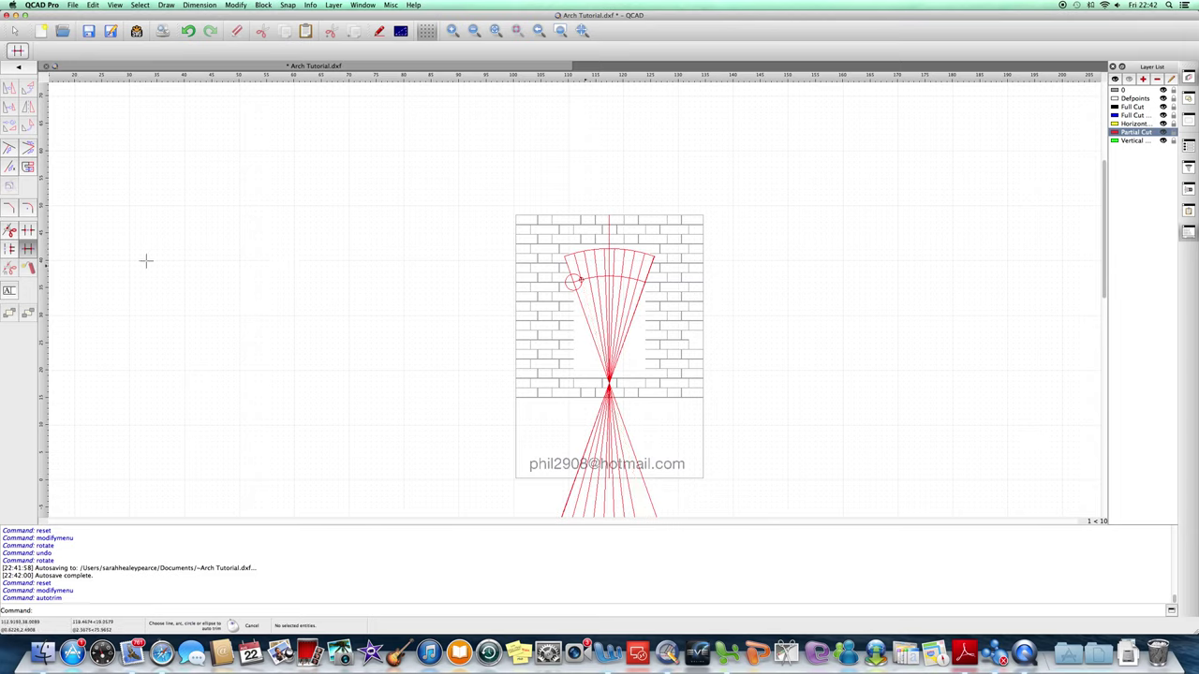
{"action": "left_click", "coordinate": [28, 250]}
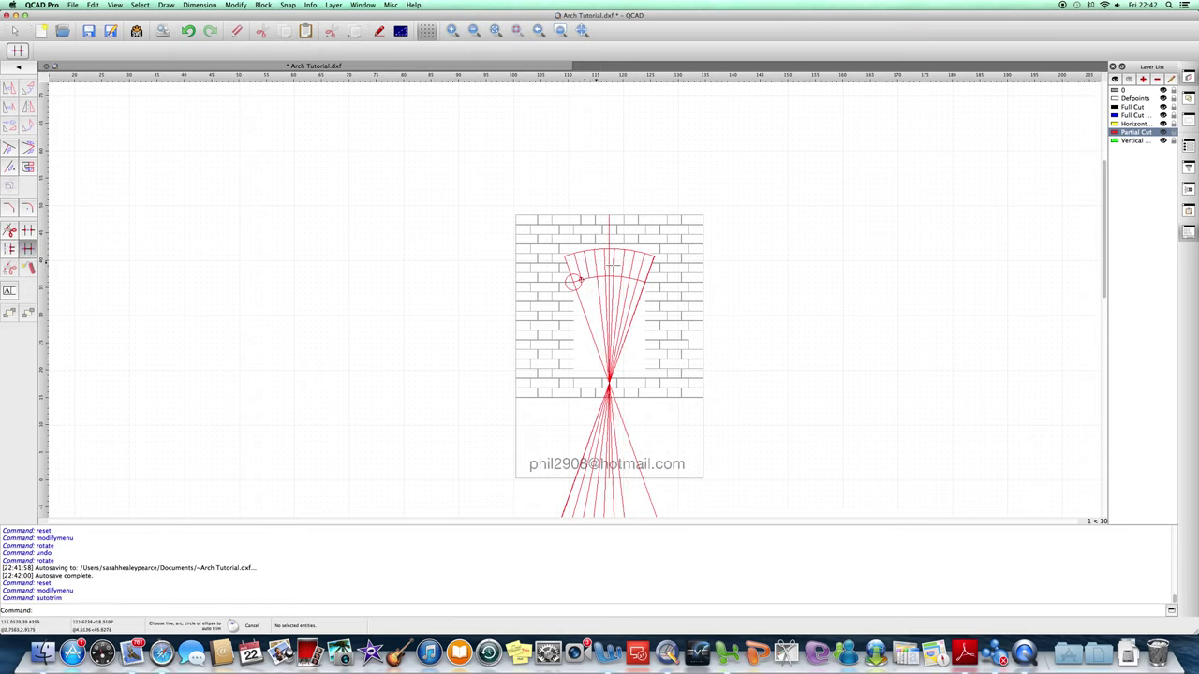
{"action": "left_click", "coordinate": [613, 264]}
{"action": "left_click", "coordinate": [624, 265]}
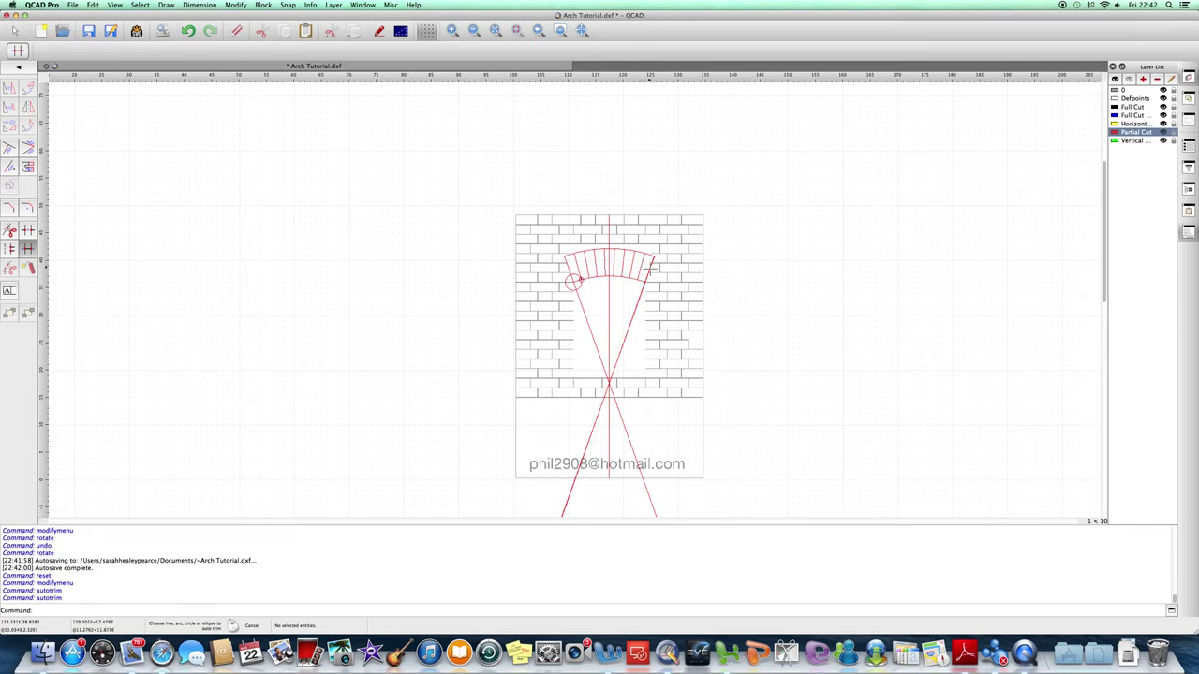
Break out the left diagonal's and vertical line's segments inside the window opening
{"action": "left_click", "coordinate": [28, 229]}
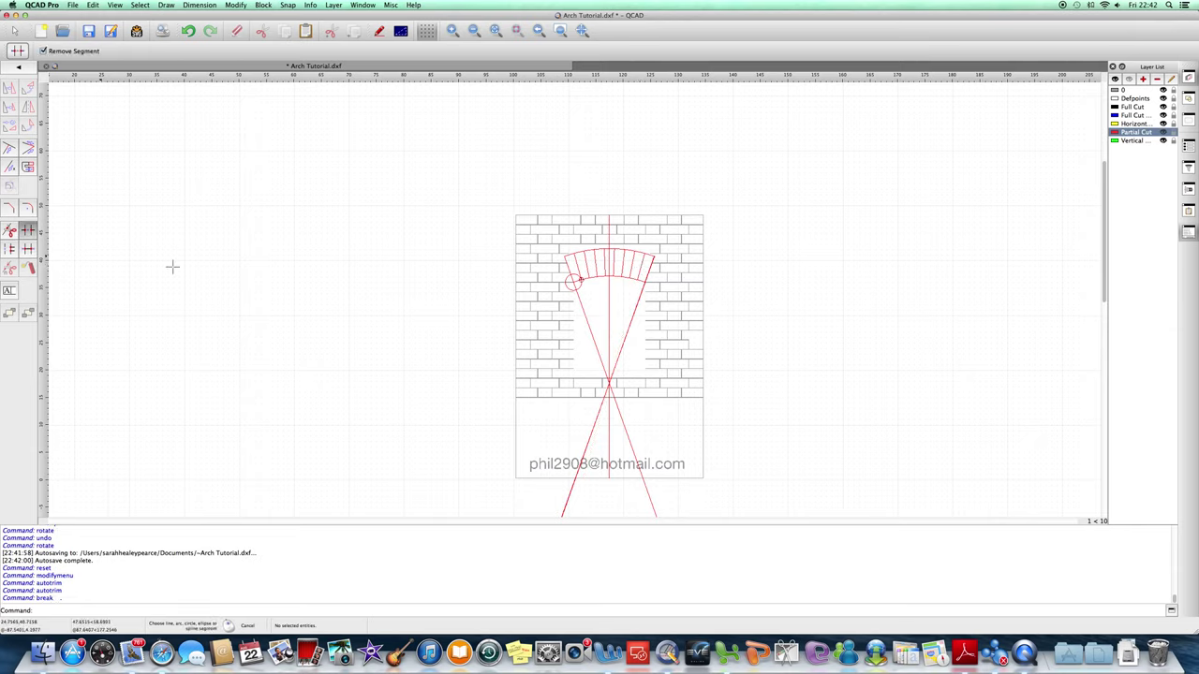
{"action": "left_click", "coordinate": [583, 312]}
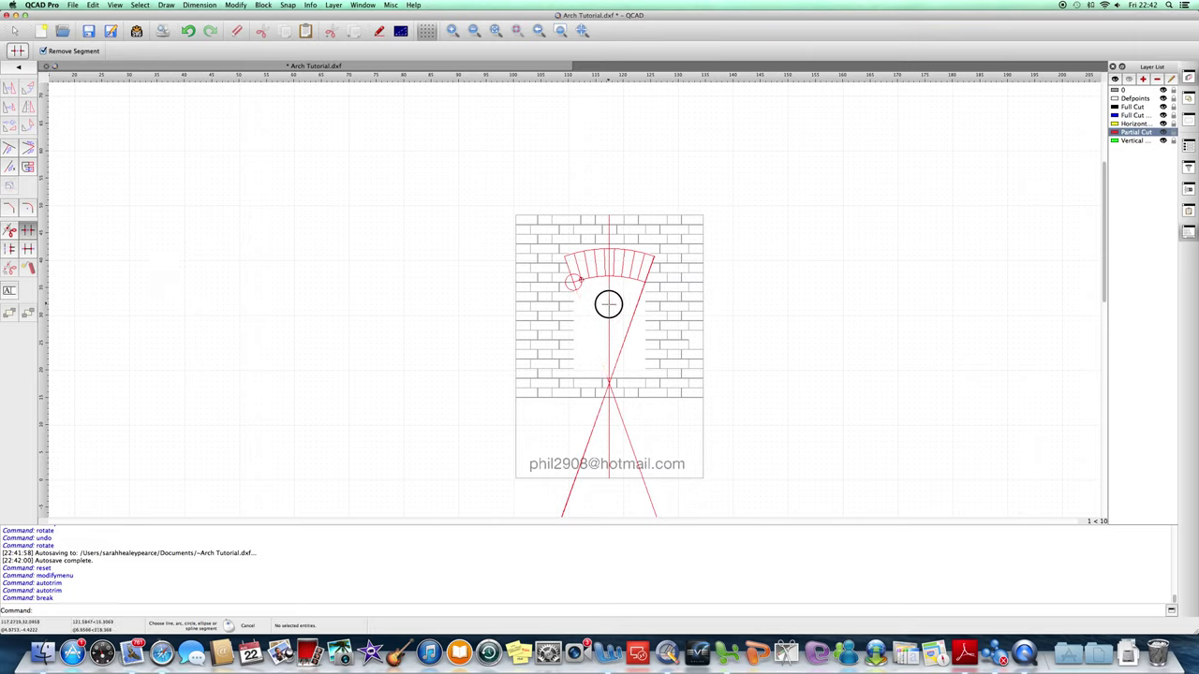
{"action": "left_click", "coordinate": [632, 311]}
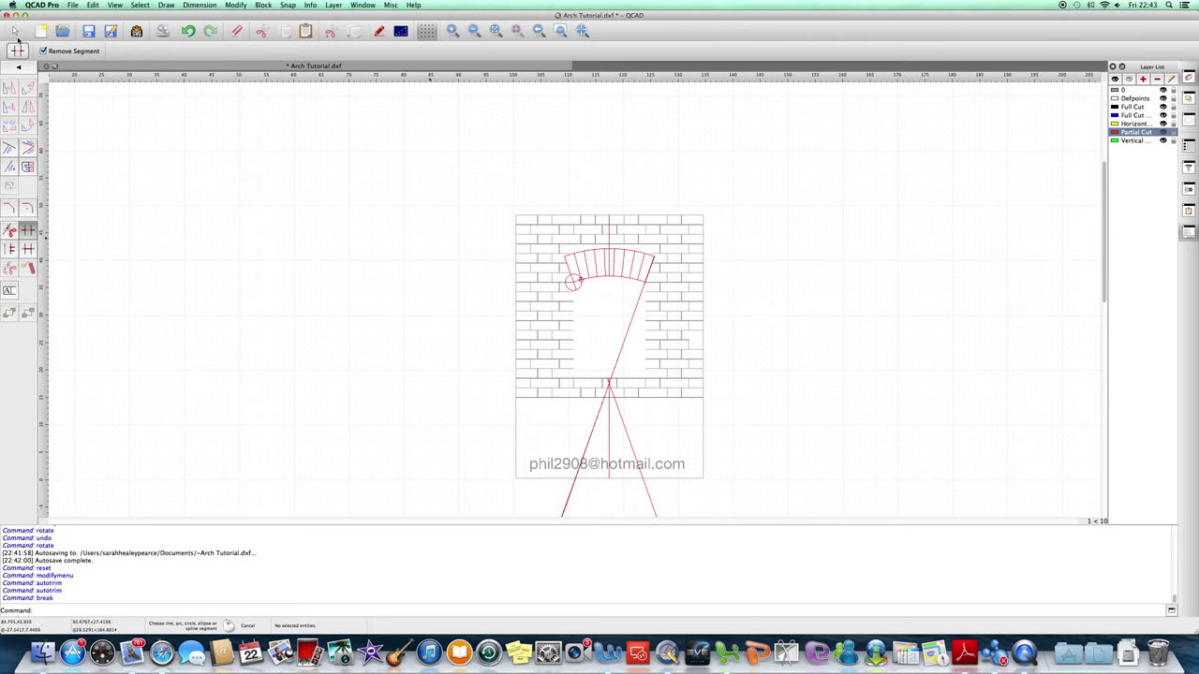
{"action": "key", "text": "Escape"}
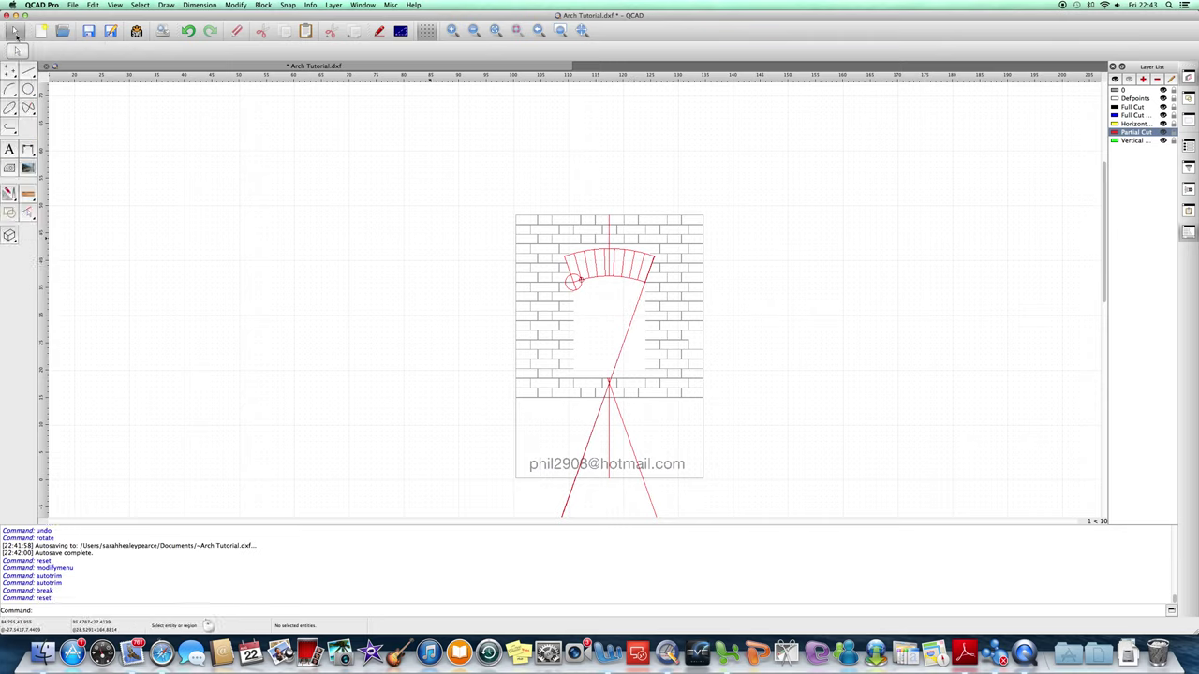
Delete the small circle, the vertical line above the arch, and the diagonal through the opening
{"action": "left_click", "coordinate": [567, 280]}
{"action": "key", "text": "Delete"}
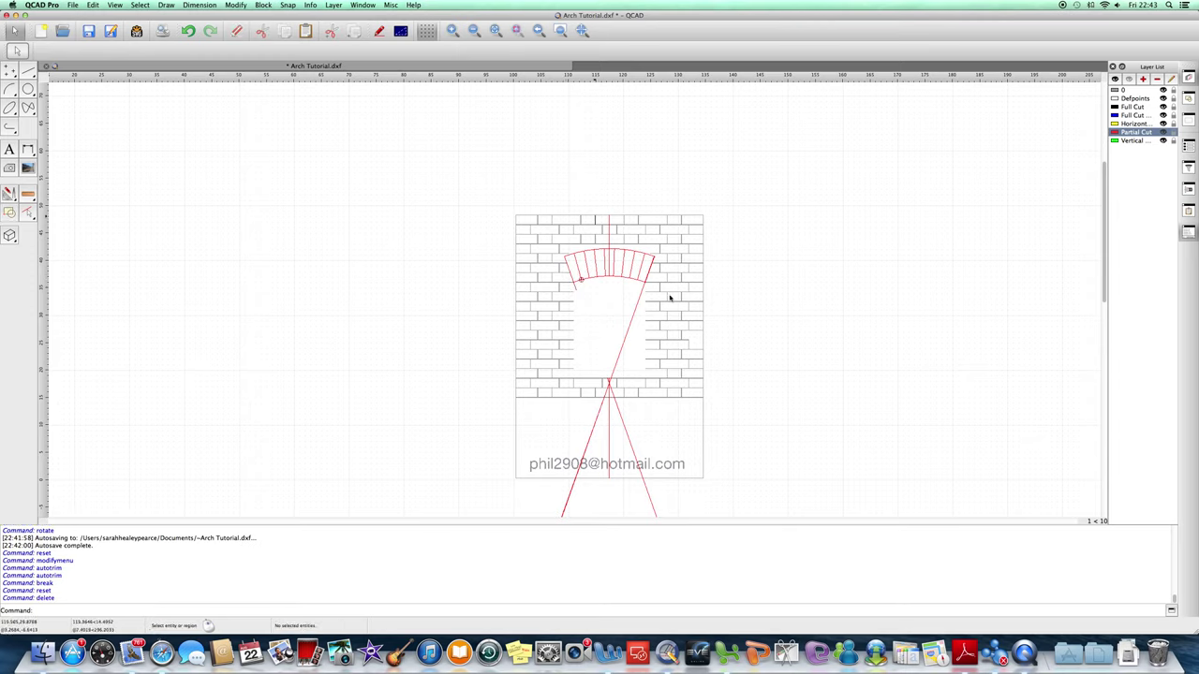
{"action": "left_click", "coordinate": [610, 241]}
{"action": "key", "text": "Delete"}
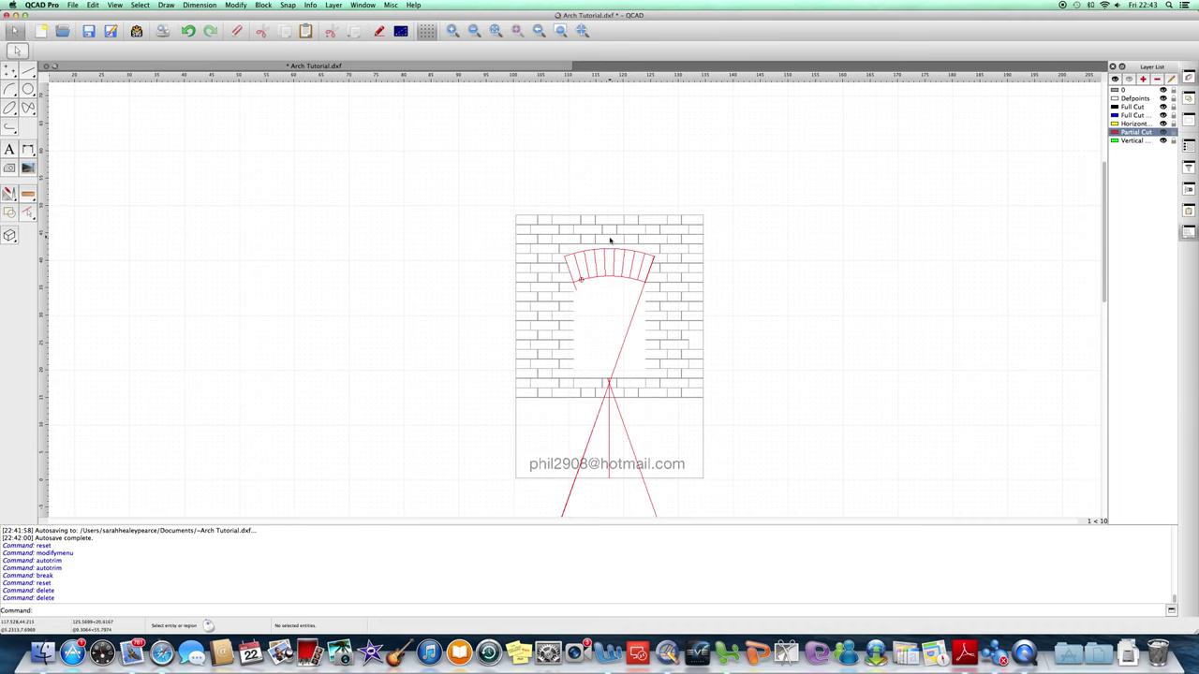
{"action": "left_click", "coordinate": [629, 324]}
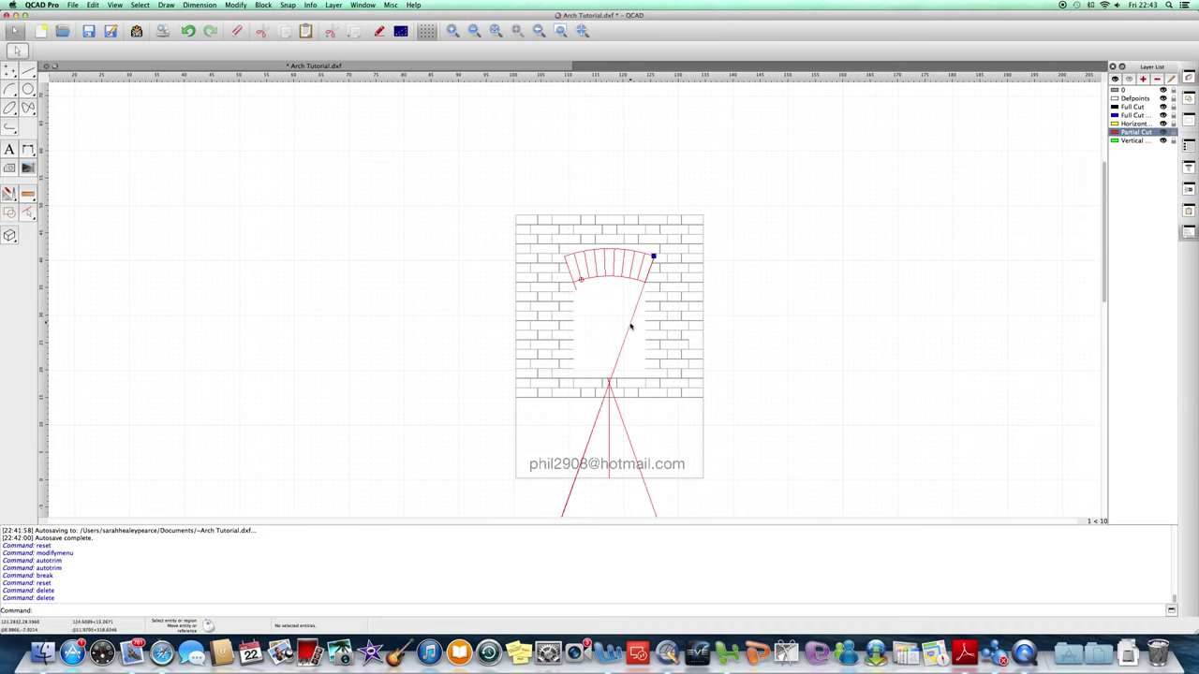
{"action": "key", "text": "Delete"}
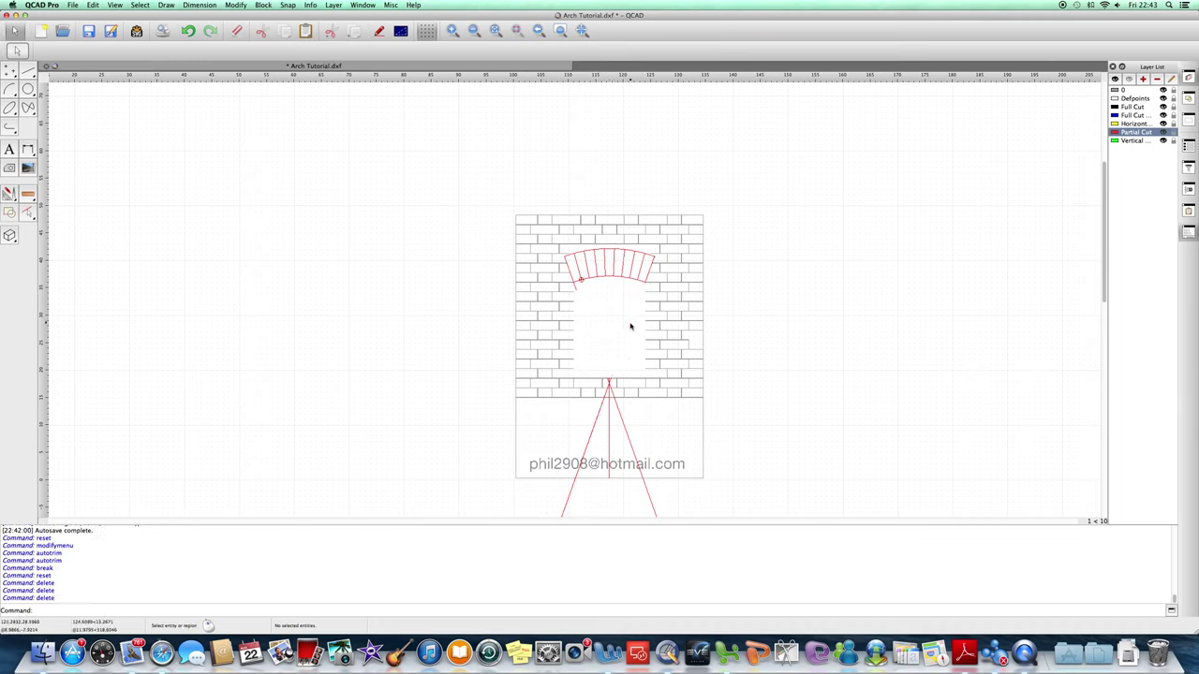